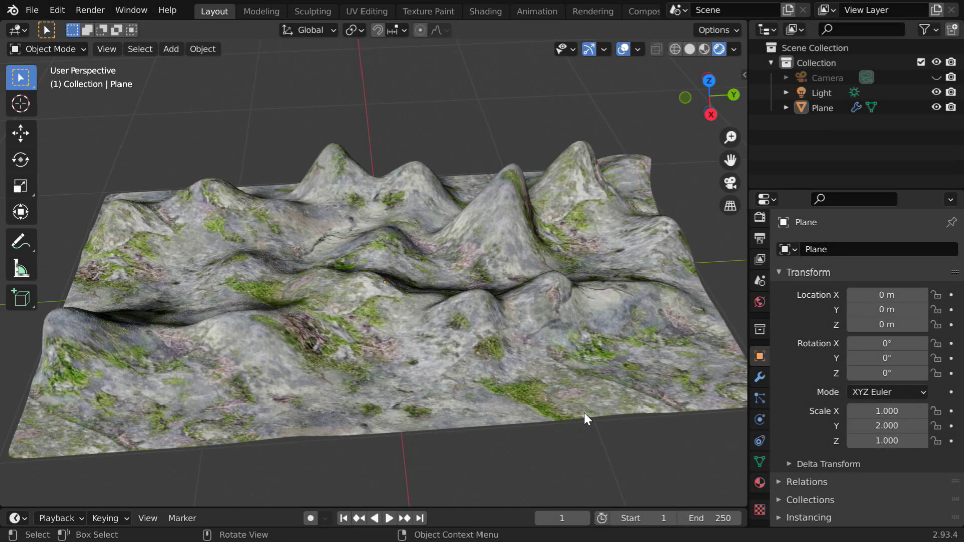
Start a new General scene and delete the default cube.
{"action": "mouse_move", "coordinate": [585, 413]}
{"action": "middle_mouse_down"}
{"action": "mouse_move", "coordinate": [567, 415]}
{"action": "mouse_move", "coordinate": [589, 407]}
{"action": "middle_mouse_up"}
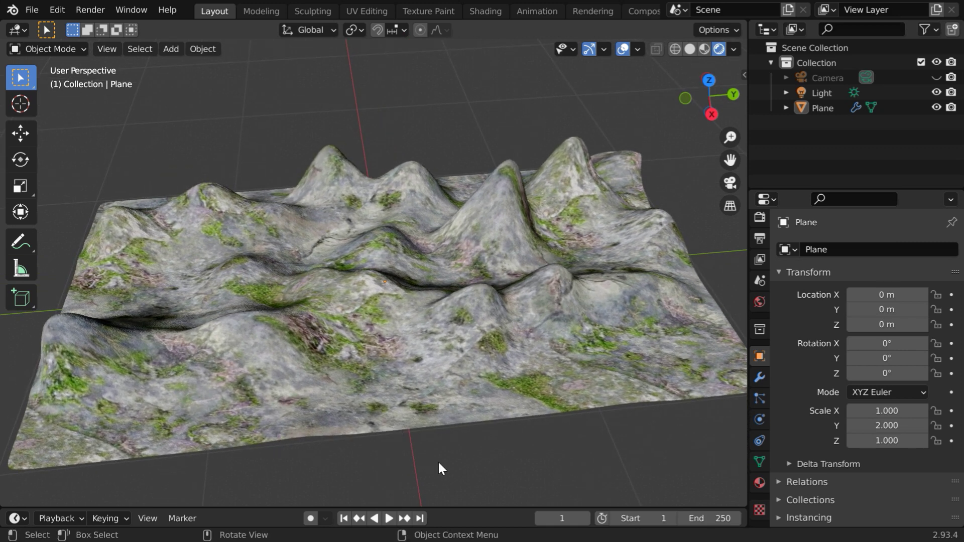
{"action": "left_click", "coordinate": [35, 11]}
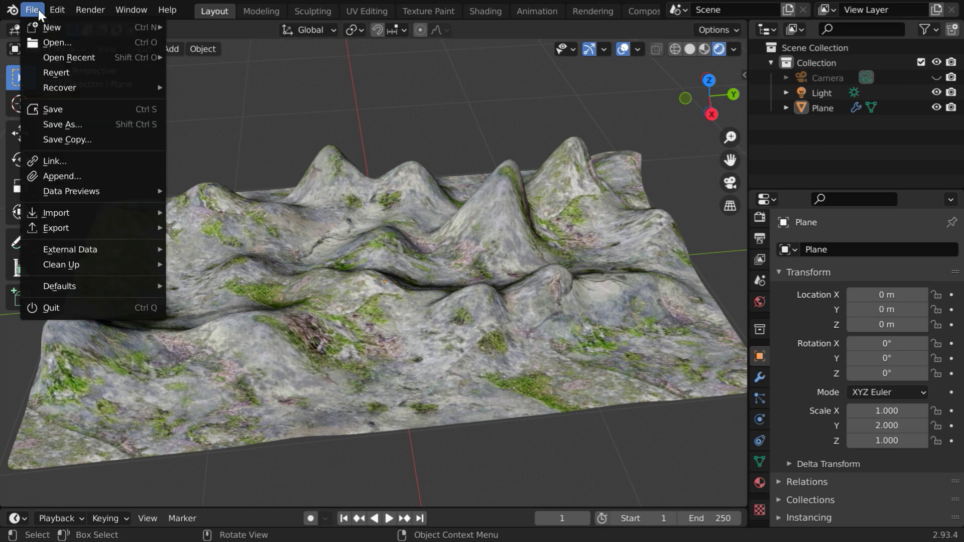
{"action": "mouse_move", "coordinate": [45, 23]}
{"action": "left_click", "coordinate": [200, 26]}
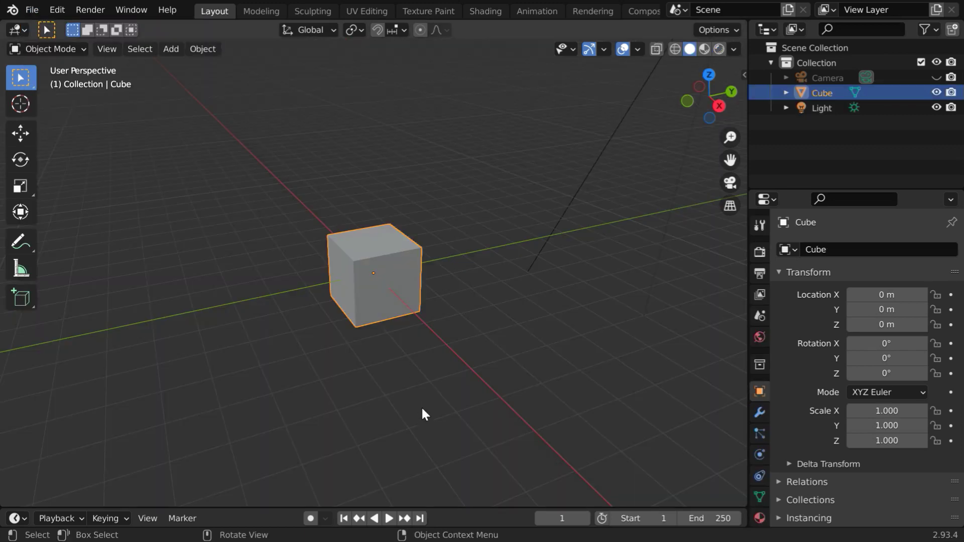
{"action": "scroll", "coordinate": [385, 357], "scroll_direction": "up", "scroll_amount": 4}
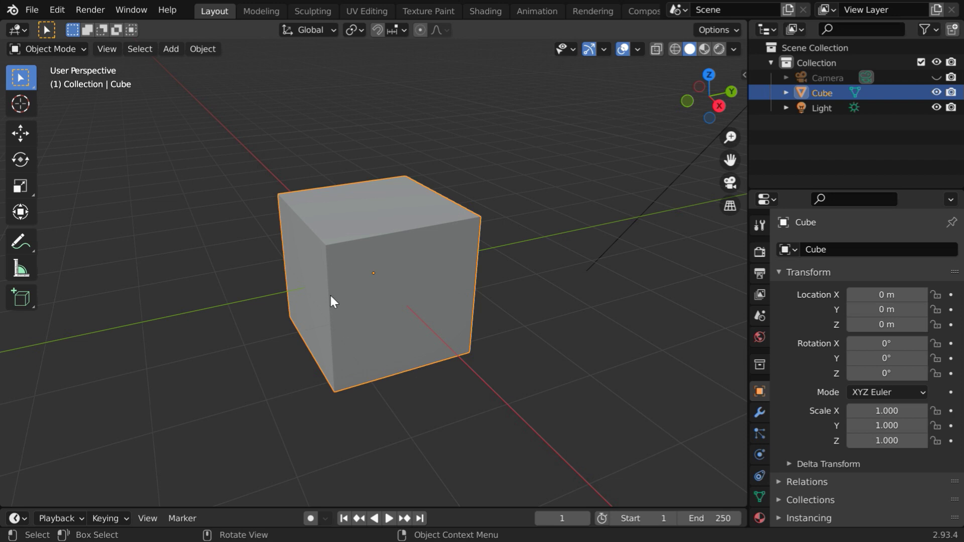
{"action": "key", "text": "x"}
{"action": "left_click", "coordinate": [312, 340]}
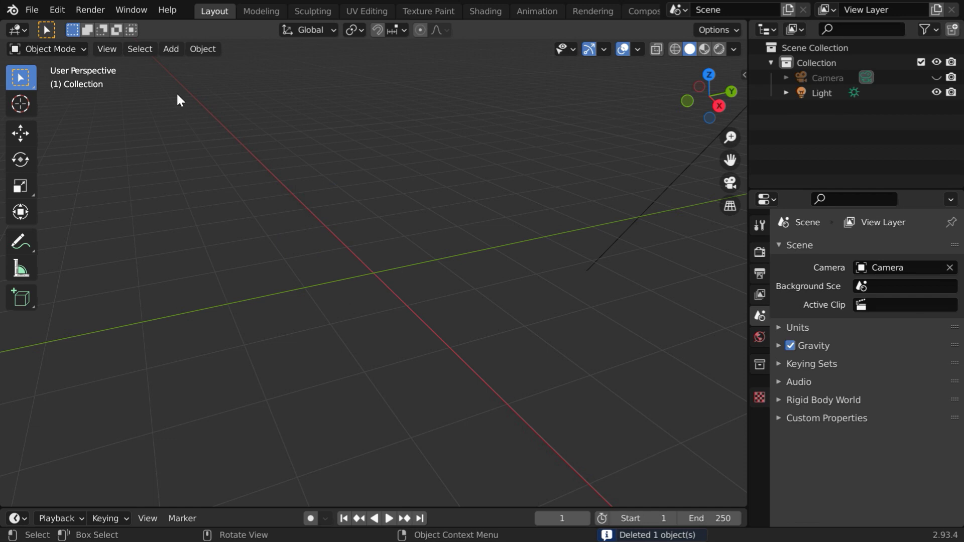
Add a mesh plane and set its Scale Y to 2.
{"action": "left_click", "coordinate": [170, 49]}
{"action": "mouse_move", "coordinate": [178, 63]}
{"action": "left_click", "coordinate": [318, 64]}
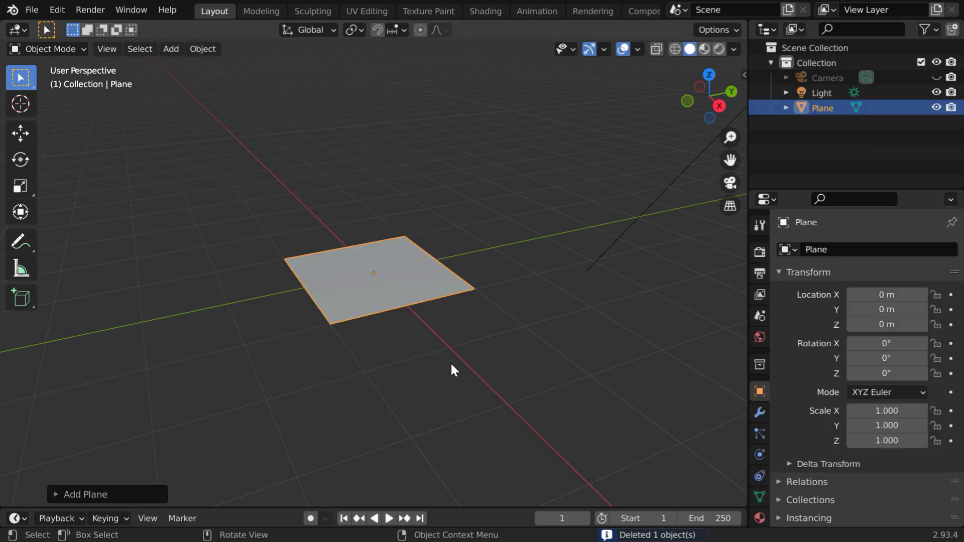
{"action": "middle_click_drag", "start_coordinate": [450, 363], "coordinate": [399, 380]}
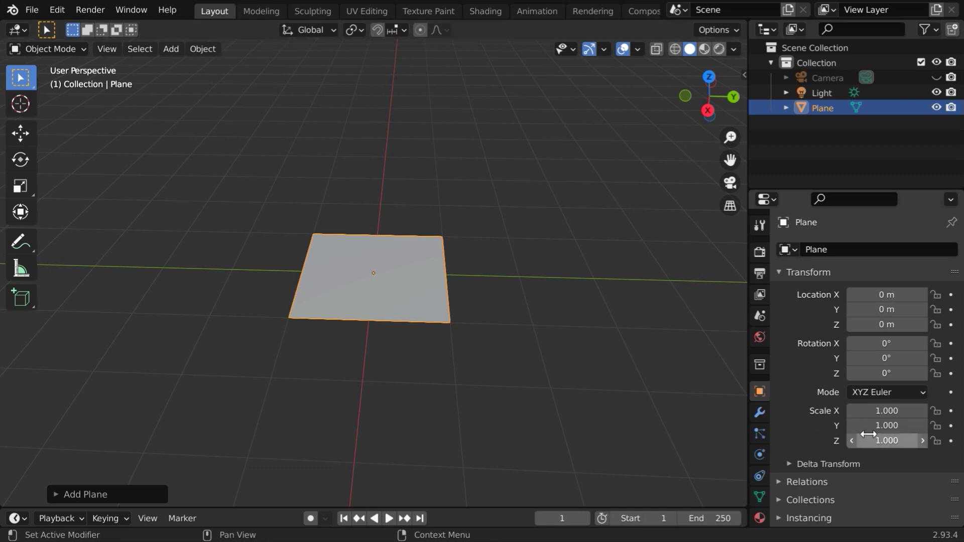
{"action": "left_click", "coordinate": [909, 427]}
{"action": "type", "text": "2"}
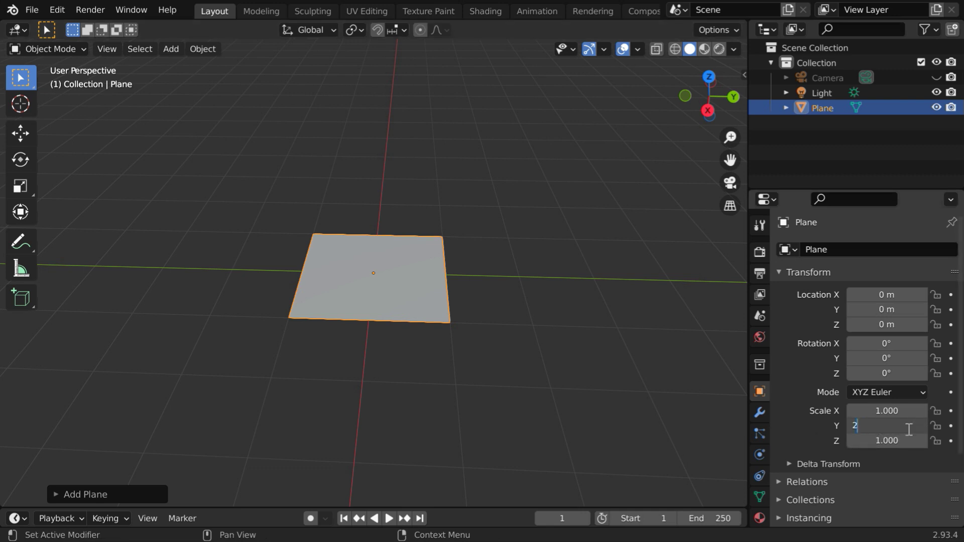
{"action": "key", "text": "Return"}
Add a Subdivision Surface modifier to the plane and switch it to Simple.
{"action": "left_click", "coordinate": [760, 412]}
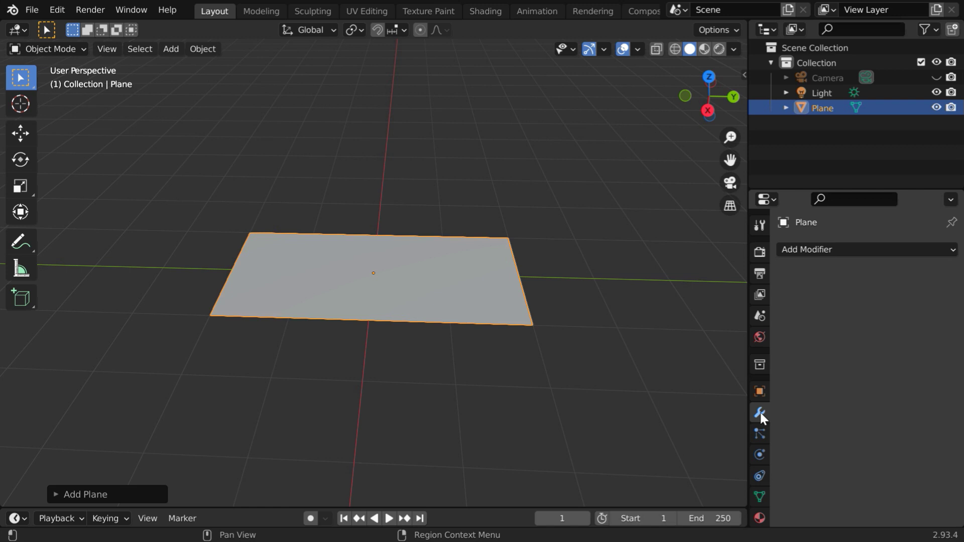
{"action": "left_click", "coordinate": [814, 249]}
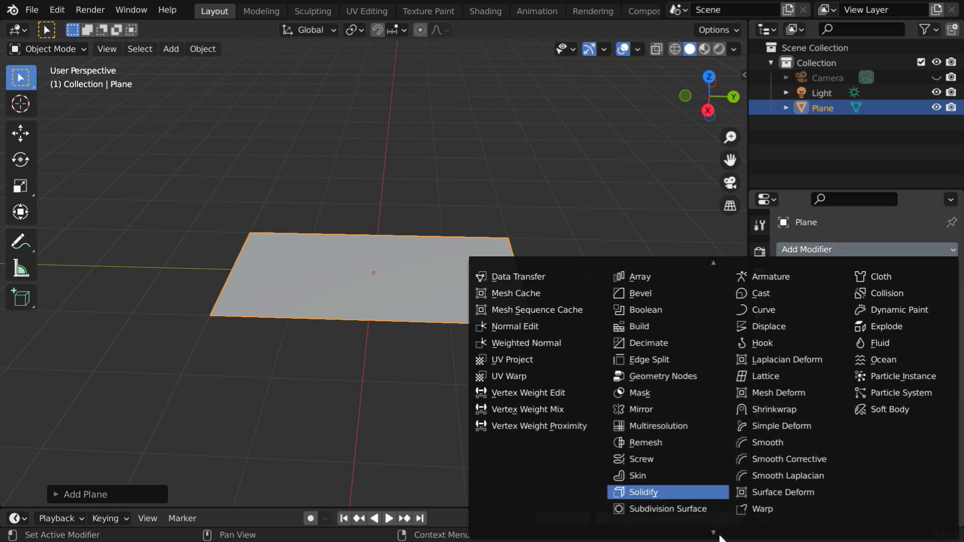
{"action": "scroll", "coordinate": [652, 502], "scroll_direction": "down", "scroll_amount": 4}
{"action": "left_click", "coordinate": [704, 457]}
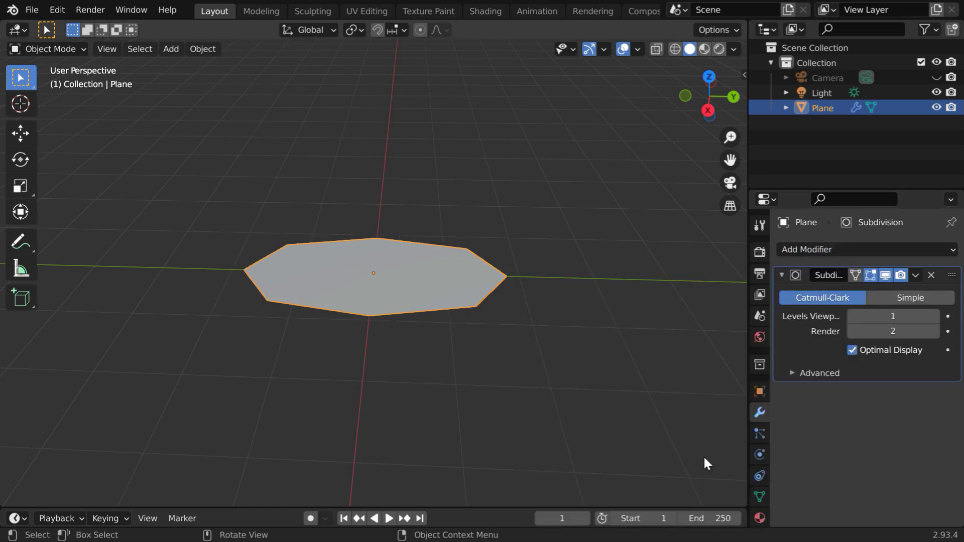
{"action": "left_click", "coordinate": [902, 300]}
Raise the subdivision levels to viewport 5 and apply the modifier to the mesh.
{"action": "left_click", "coordinate": [935, 316]}
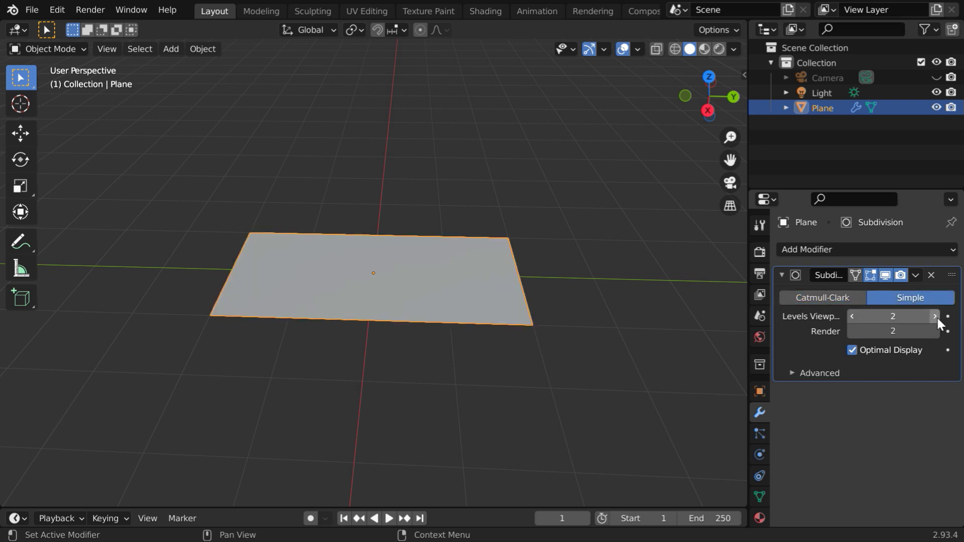
{"action": "left_click", "coordinate": [935, 317]}
{"action": "left_click", "coordinate": [935, 316]}
{"action": "left_click", "coordinate": [935, 316]}
{"action": "left_click", "coordinate": [934, 332]}
{"action": "left_click", "coordinate": [934, 331]}
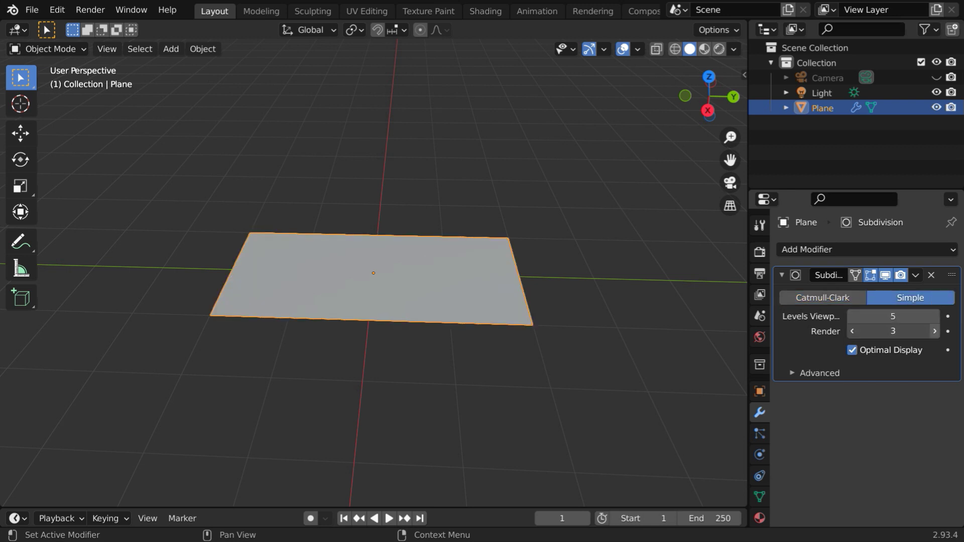
{"action": "left_click", "coordinate": [934, 331]}
{"action": "left_click", "coordinate": [916, 274]}
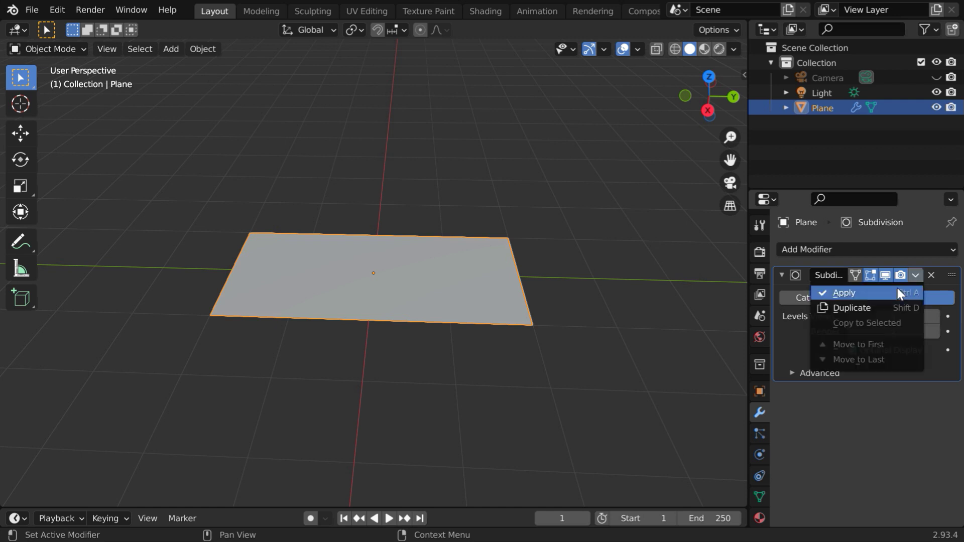
{"action": "left_click", "coordinate": [854, 293]}
{"action": "middle_click_drag", "start_coordinate": [381, 389], "coordinate": [384, 432]}
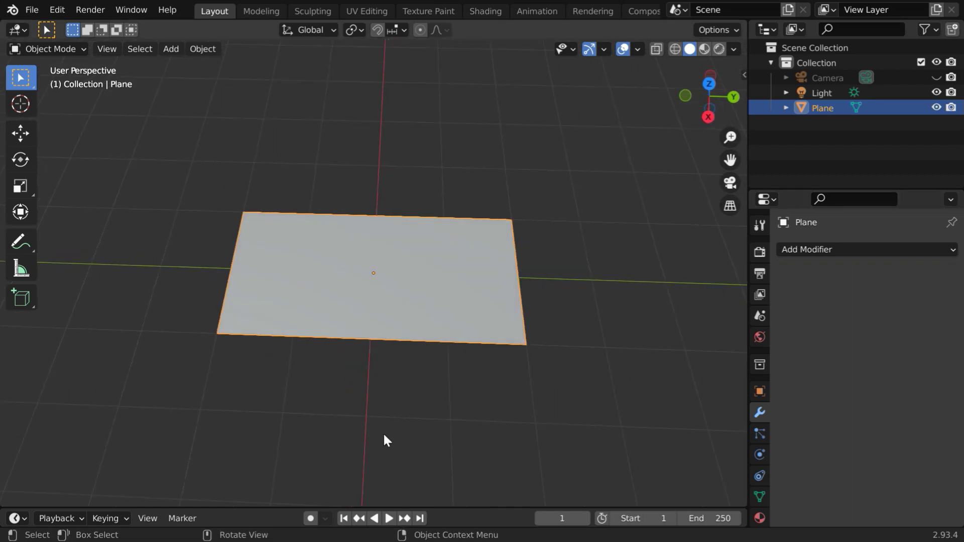
Switch the plane into Edit Mode and deselect all vertices.
{"action": "scroll", "coordinate": [384, 433], "scroll_direction": "up", "scroll_amount": 2}
{"action": "left_click", "coordinate": [73, 49]}
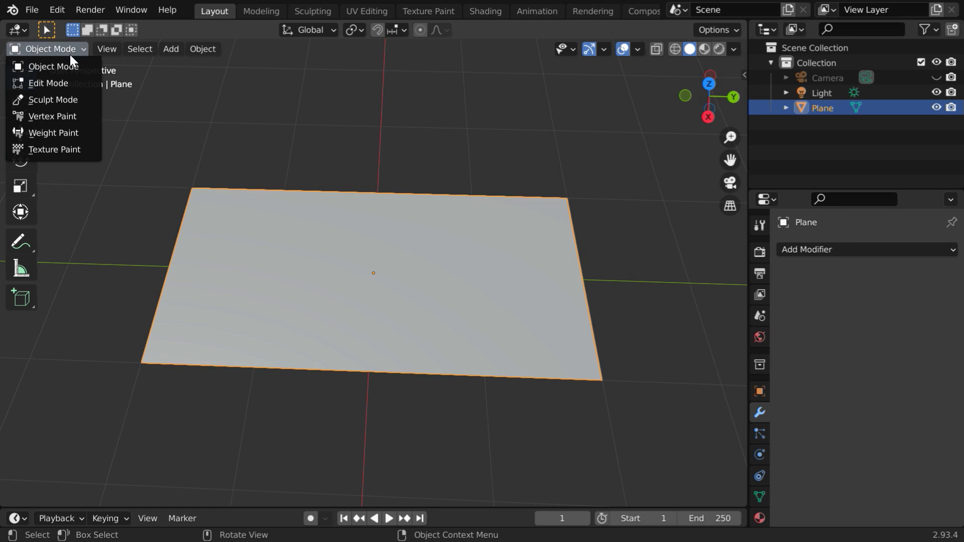
{"action": "left_click", "coordinate": [71, 80]}
{"action": "scroll", "coordinate": [296, 451], "scroll_direction": "up", "scroll_amount": 1}
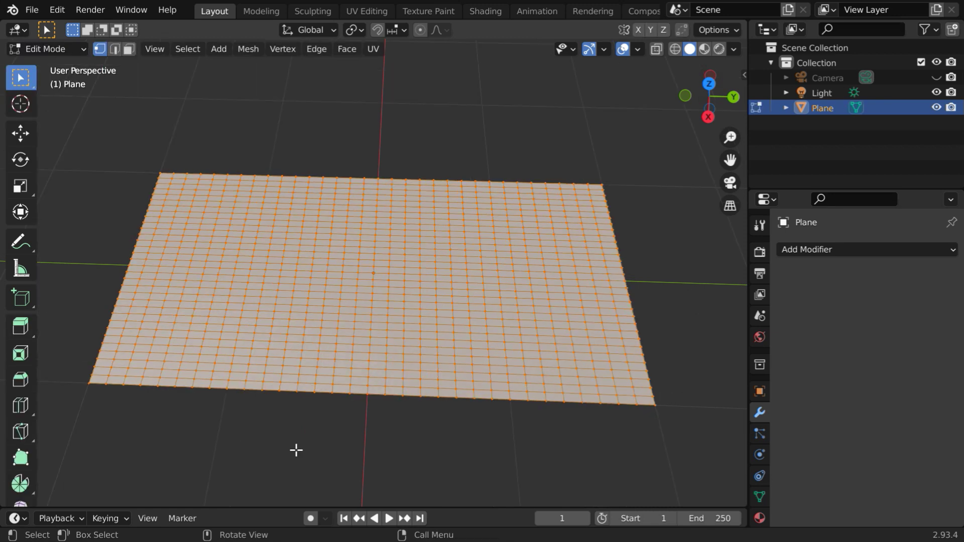
{"action": "key", "text": "alt+a"}
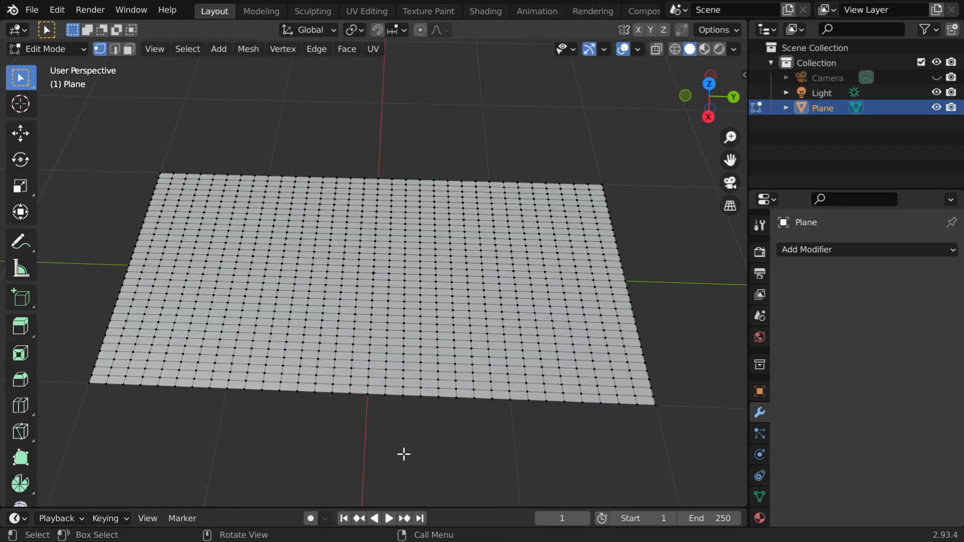
Enable proportional editing with a Random falloff.
{"action": "left_click", "coordinate": [421, 30]}
{"action": "left_click", "coordinate": [445, 32]}
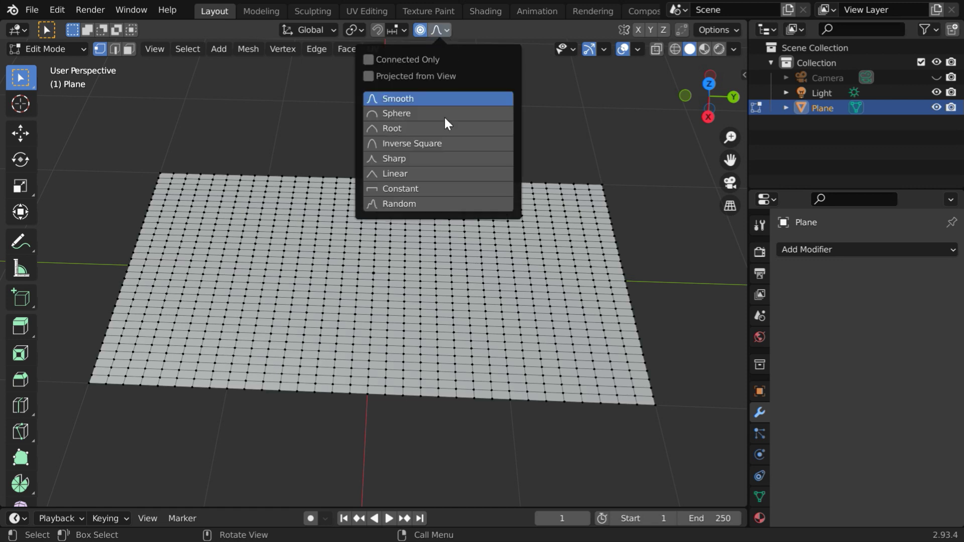
{"action": "left_click", "coordinate": [405, 203]}
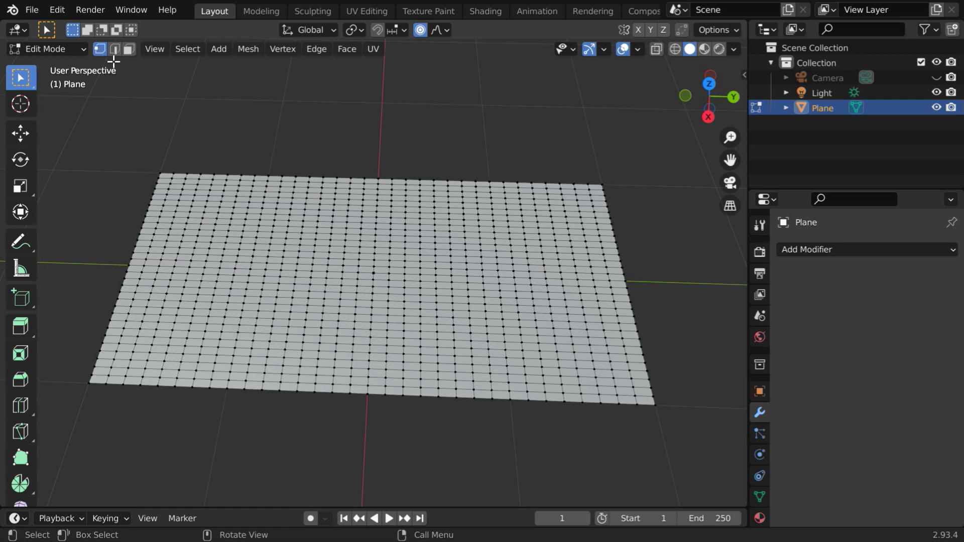
With the Move tool, raise a jagged peak at the back-left corner and a second spike.
{"action": "left_click", "coordinate": [21, 133]}
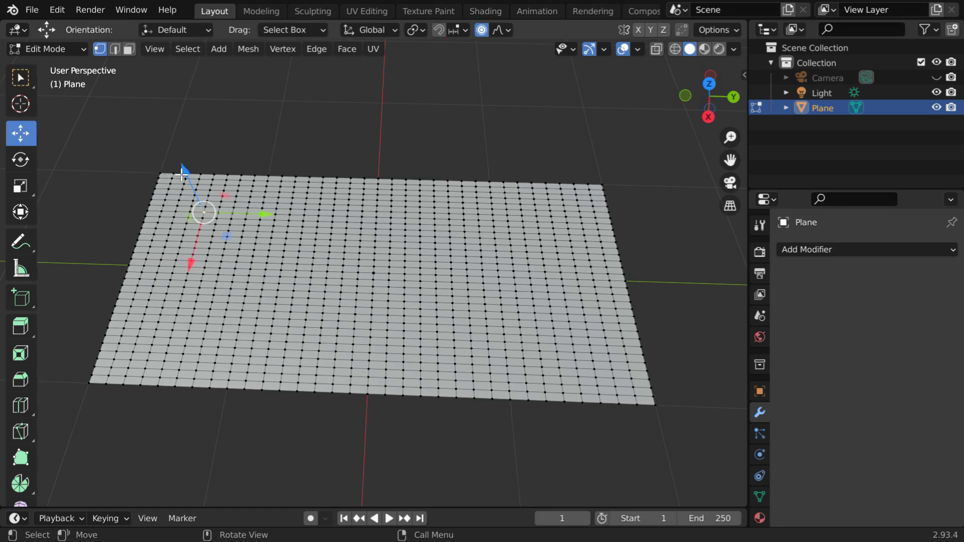
{"action": "left_click_drag", "start_coordinate": [184, 172], "coordinate": [183, 169]}
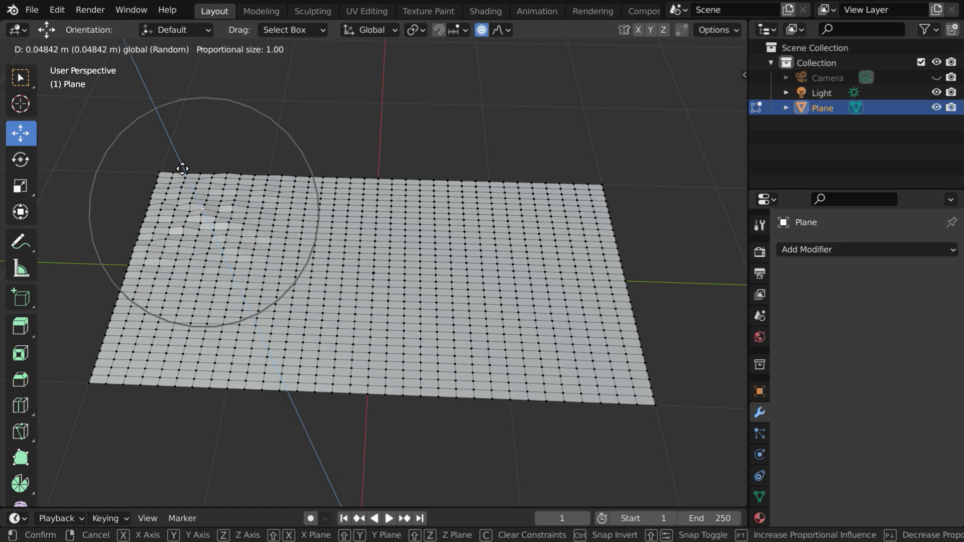
{"action": "scroll", "coordinate": [182, 169], "scroll_direction": "up", "scroll_amount": 7}
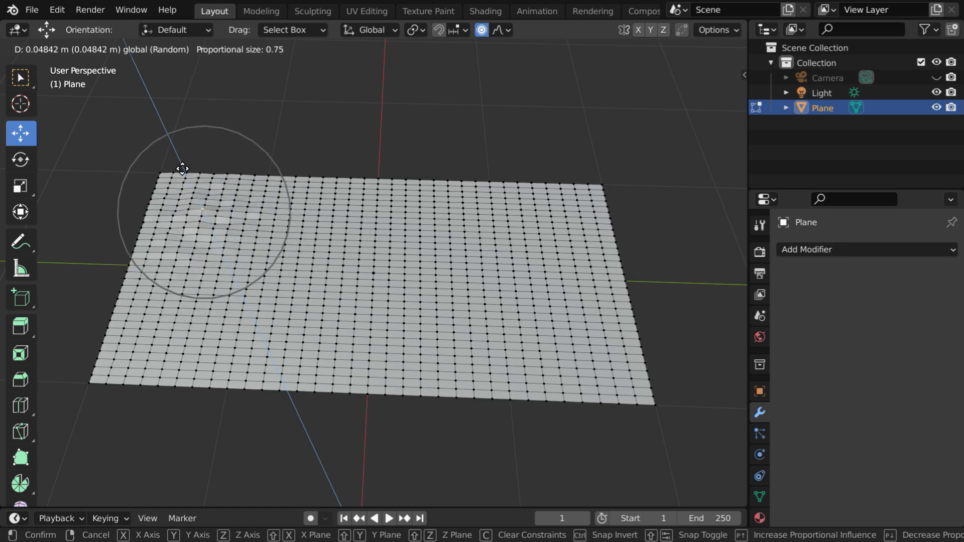
{"action": "left_click_drag", "start_coordinate": [183, 169], "coordinate": [164, 100]}
{"action": "middle_click_drag", "start_coordinate": [276, 291], "coordinate": [277, 226]}
{"action": "left_click", "coordinate": [279, 225]}
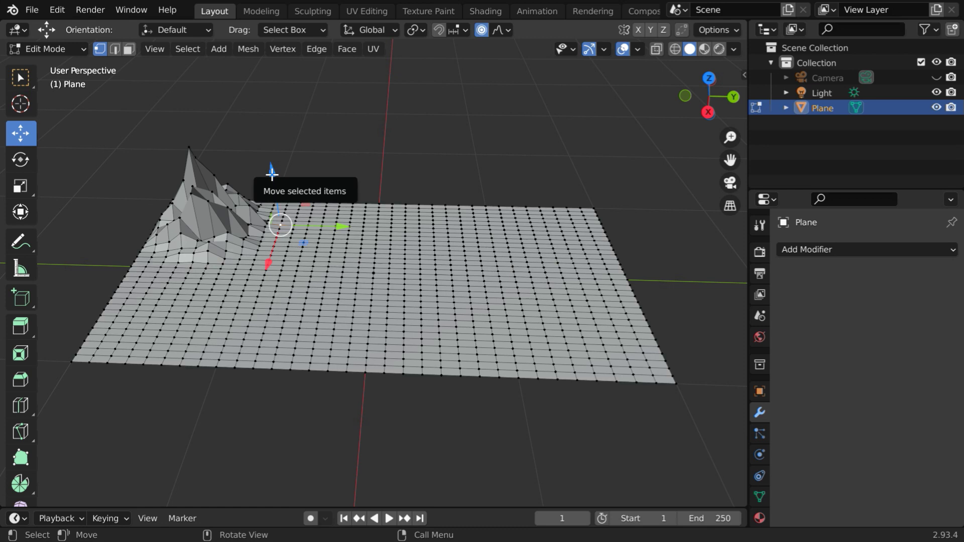
{"action": "left_click_drag", "start_coordinate": [273, 176], "coordinate": [267, 107]}
Raise more vertices across the back of the plane into spikes and tall peaks.
{"action": "left_click", "coordinate": [358, 244]}
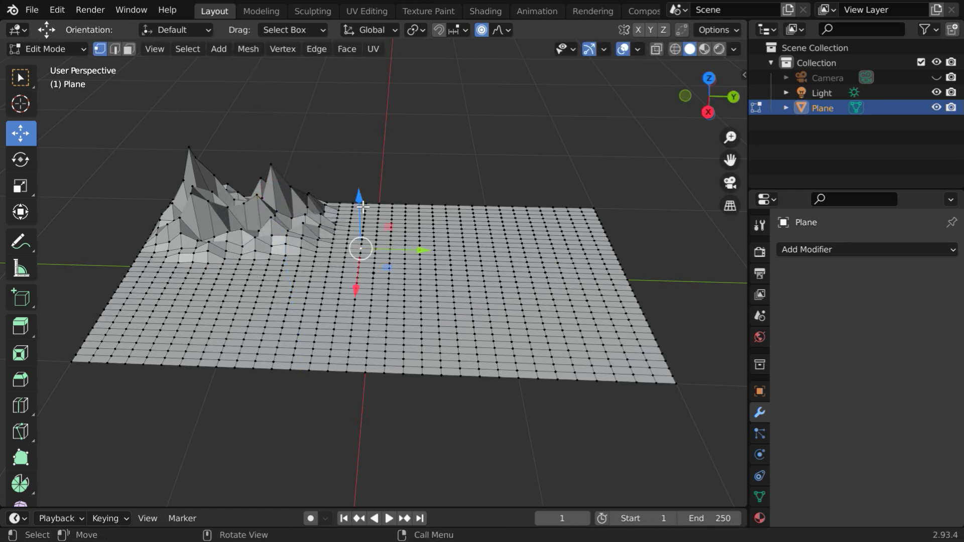
{"action": "left_click_drag", "start_coordinate": [361, 211], "coordinate": [364, 117]}
{"action": "left_click", "coordinate": [410, 219]}
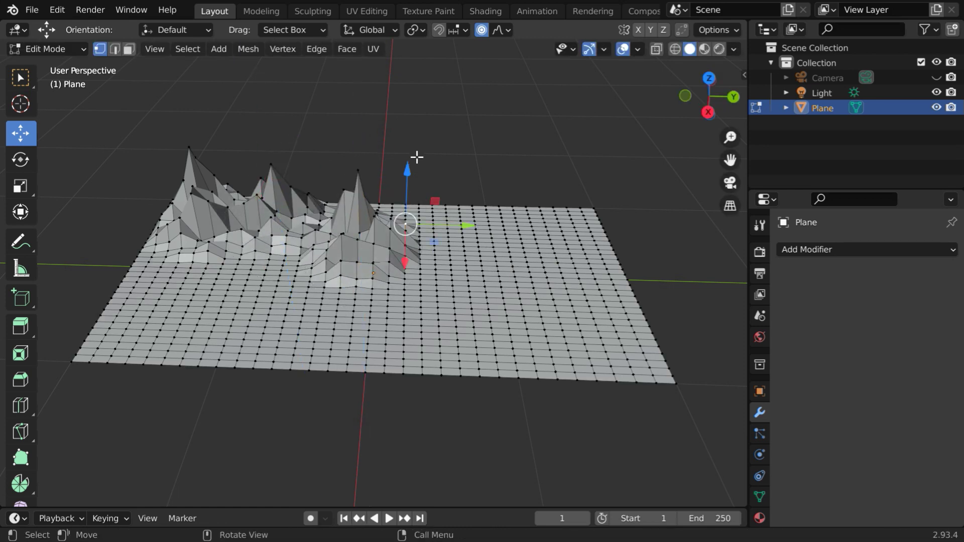
{"action": "left_click_drag", "start_coordinate": [408, 174], "coordinate": [413, 80]}
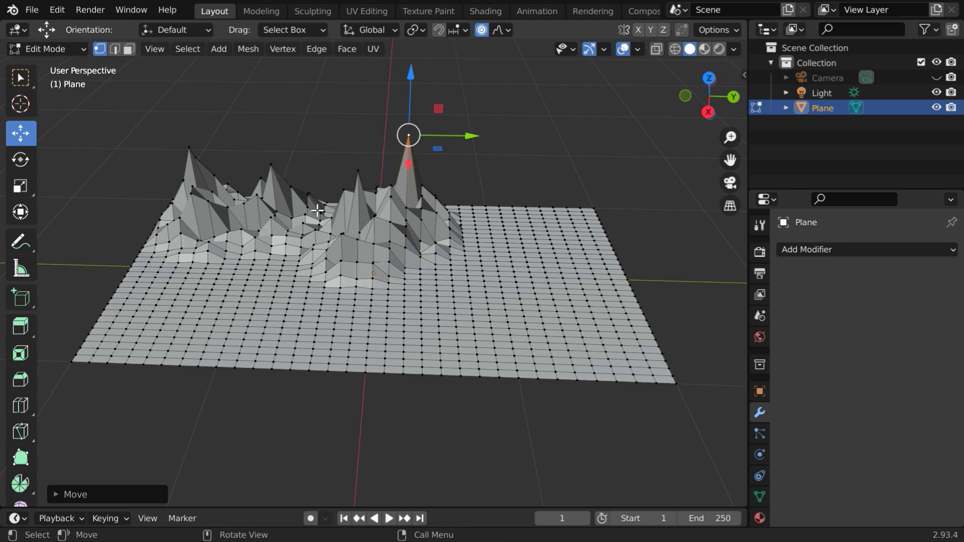
{"action": "left_click", "coordinate": [318, 210]}
{"action": "left_click_drag", "start_coordinate": [317, 171], "coordinate": [287, 72]}
{"action": "left_click", "coordinate": [288, 178]}
{"action": "left_click", "coordinate": [495, 225]}
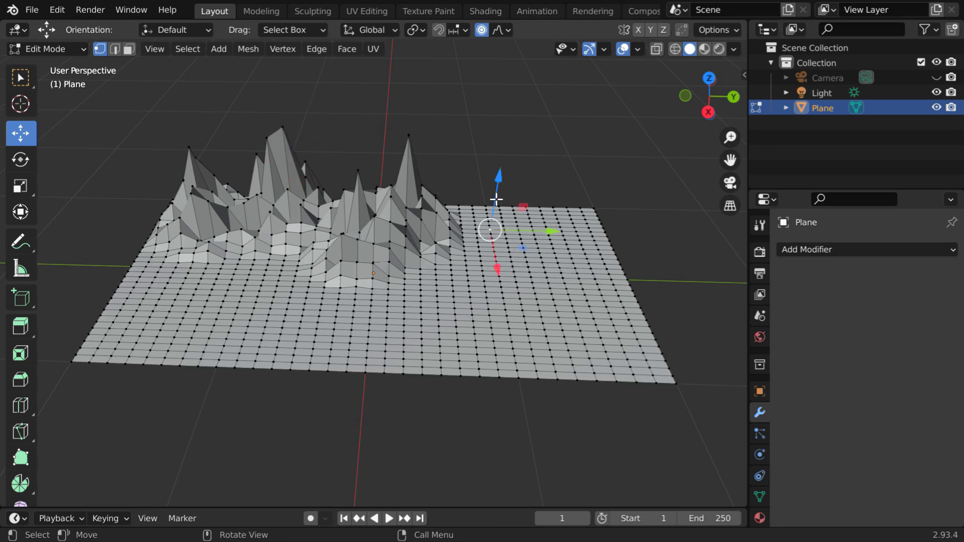
{"action": "left_click_drag", "start_coordinate": [497, 193], "coordinate": [511, 56]}
{"action": "left_click", "coordinate": [568, 225]}
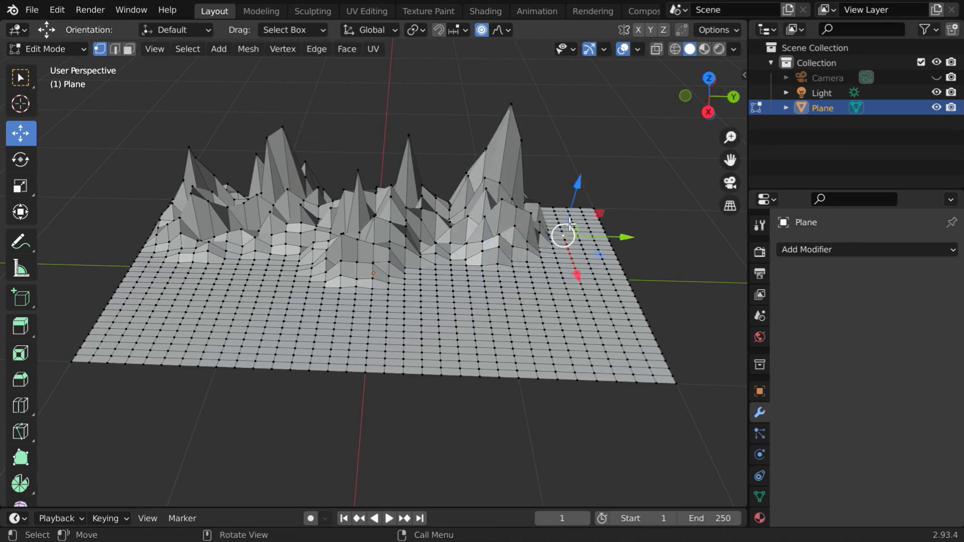
{"action": "left_click_drag", "start_coordinate": [578, 179], "coordinate": [587, 104]}
Raise a row of bumps and peaks along the front-left of the plane.
{"action": "left_click", "coordinate": [188, 305]}
{"action": "left_click_drag", "start_coordinate": [175, 258], "coordinate": [163, 203]}
{"action": "left_click", "coordinate": [273, 297]}
{"action": "left_click_drag", "start_coordinate": [263, 236], "coordinate": [257, 200]}
{"action": "left_click", "coordinate": [334, 273]}
{"action": "left_click_drag", "start_coordinate": [335, 251], "coordinate": [327, 201]}
{"action": "left_click", "coordinate": [410, 273]}
{"action": "left_click_drag", "start_coordinate": [406, 231], "coordinate": [422, 151]}
Raise the remaining front and edge vertices into further bumps.
{"action": "left_click", "coordinate": [482, 302]}
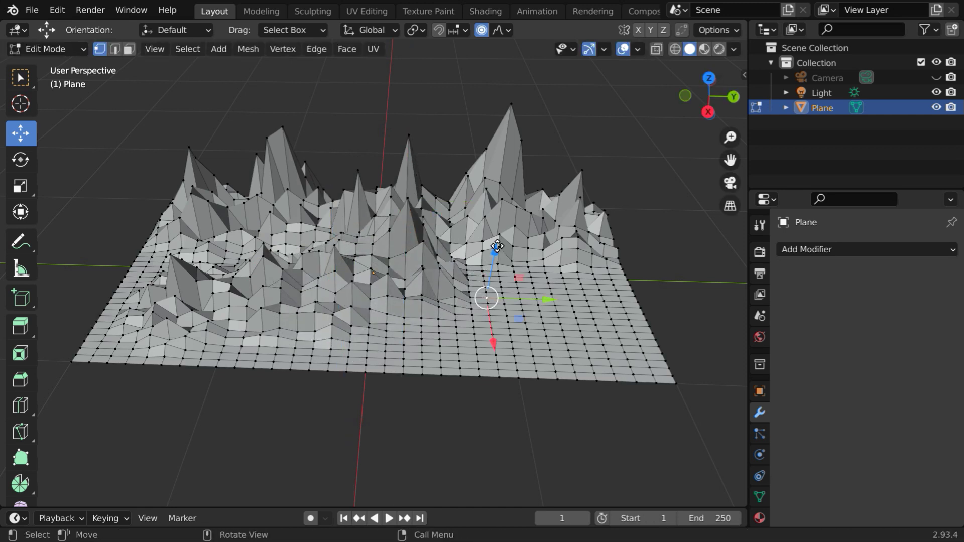
{"action": "left_click_drag", "start_coordinate": [498, 254], "coordinate": [502, 211]}
{"action": "left_click", "coordinate": [556, 297]}
{"action": "left_click_drag", "start_coordinate": [571, 258], "coordinate": [636, 213]}
{"action": "left_click", "coordinate": [600, 291]}
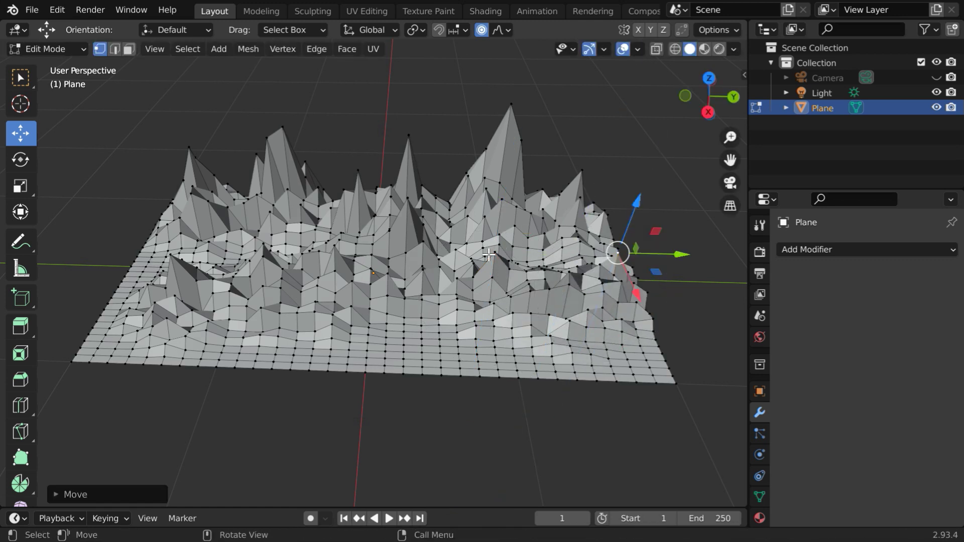
{"action": "left_click", "coordinate": [148, 285]}
{"action": "left_click_drag", "start_coordinate": [125, 245], "coordinate": [94, 207]}
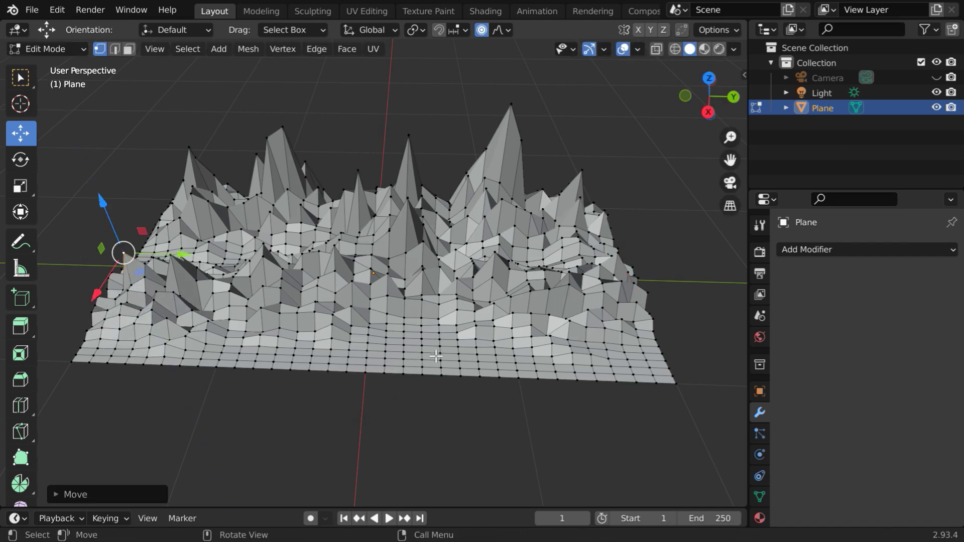
Return the terrain to Object Mode.
{"action": "middle_click_drag", "start_coordinate": [443, 411], "coordinate": [415, 433]}
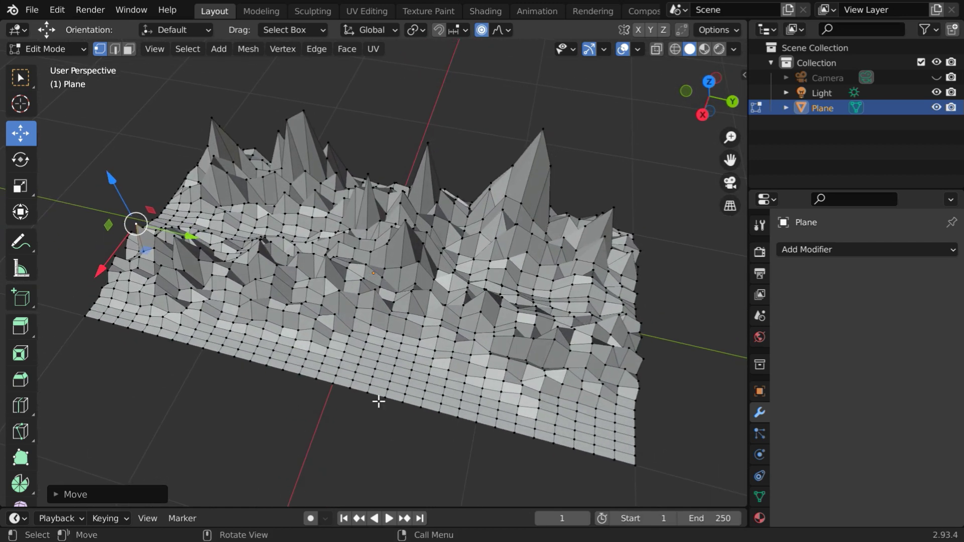
{"action": "left_click", "coordinate": [38, 51]}
{"action": "left_click", "coordinate": [43, 64]}
{"action": "middle_click_drag", "start_coordinate": [381, 411], "coordinate": [414, 386]}
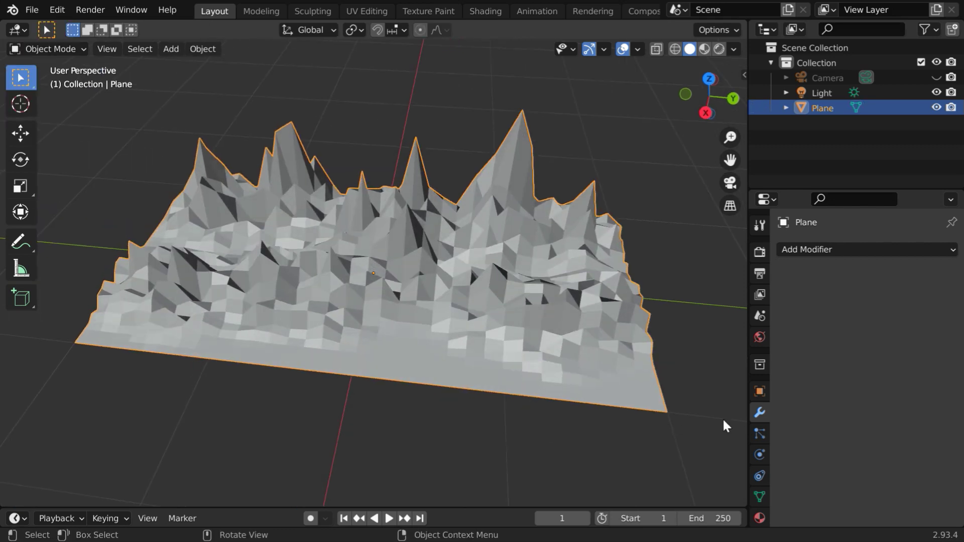
Add a Smooth modifier and a Subdivision Surface modifier at viewport level 2.
{"action": "left_click", "coordinate": [812, 250]}
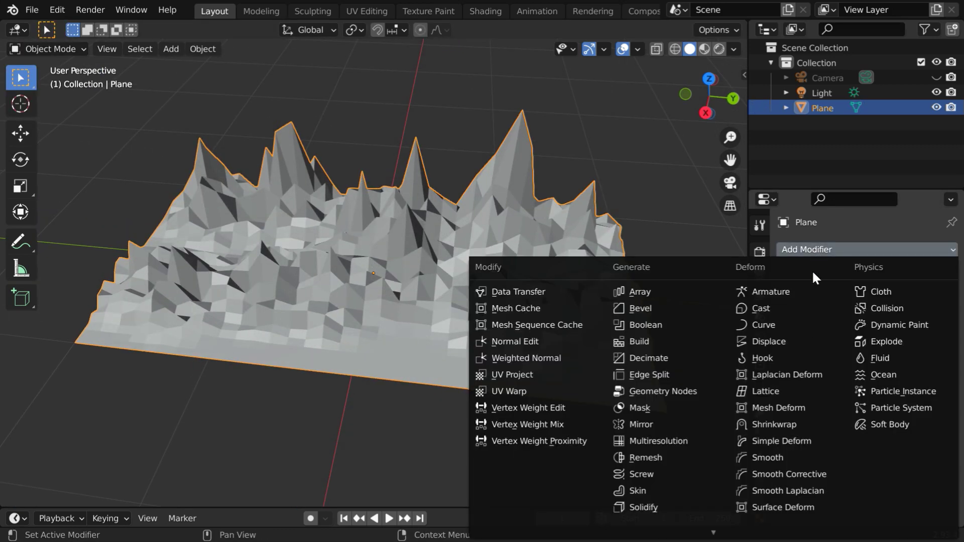
{"action": "left_click", "coordinate": [778, 457]}
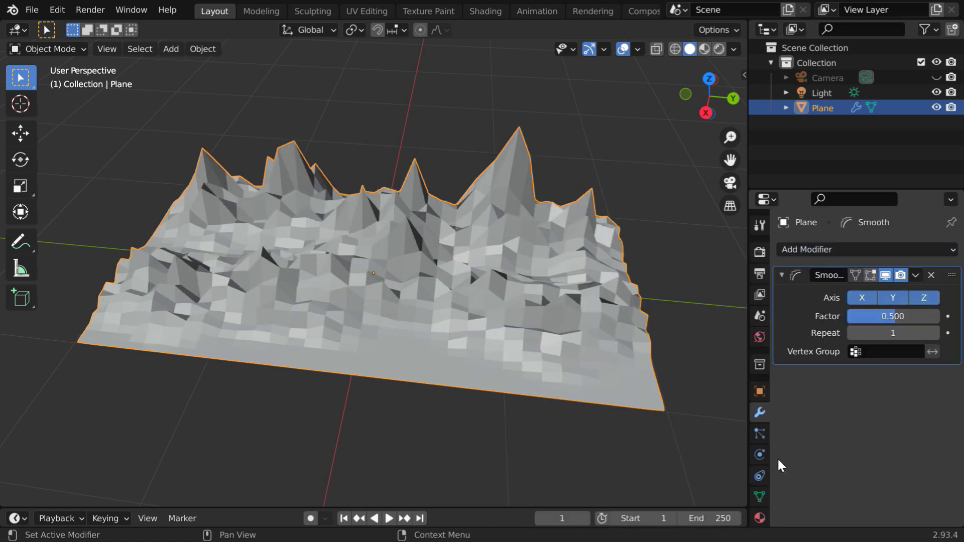
{"action": "left_click", "coordinate": [821, 253]}
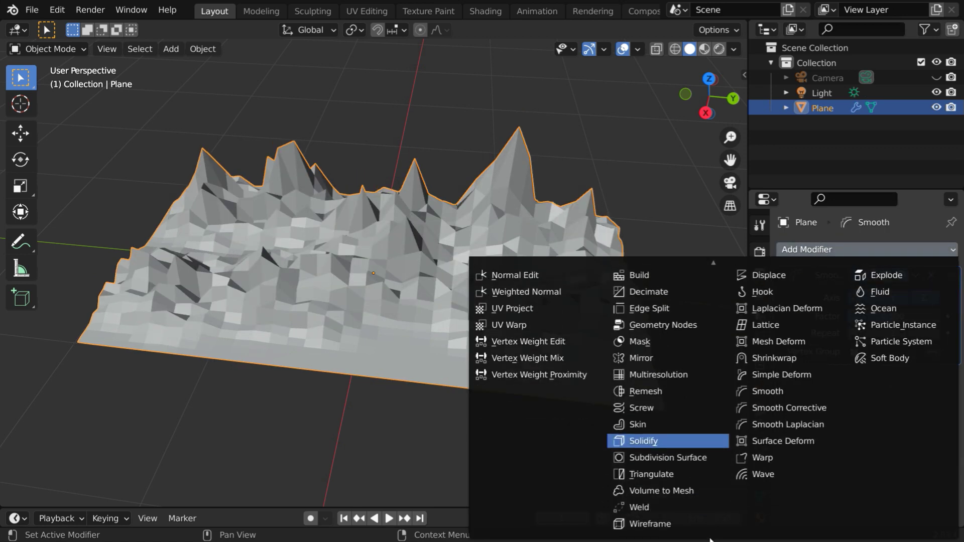
{"action": "left_click", "coordinate": [698, 459]}
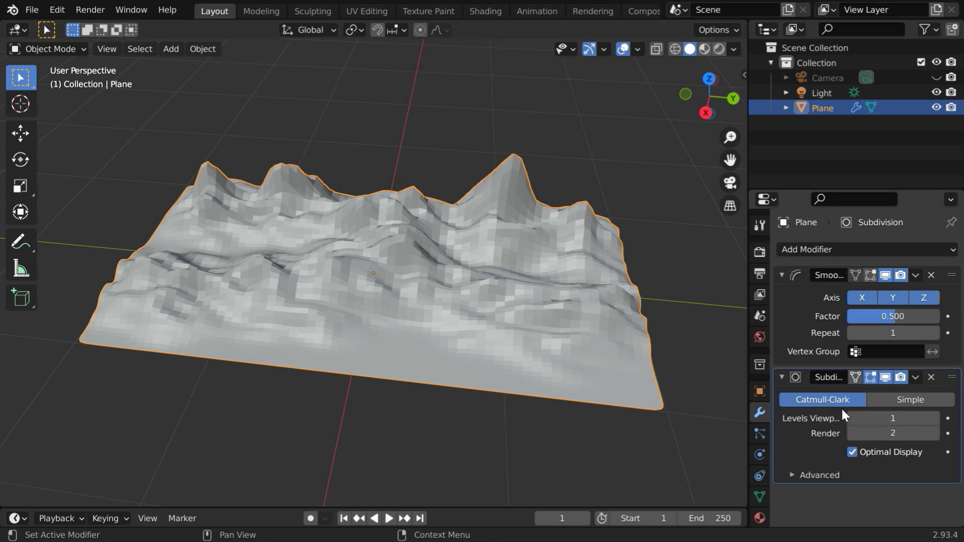
{"action": "left_click", "coordinate": [935, 419]}
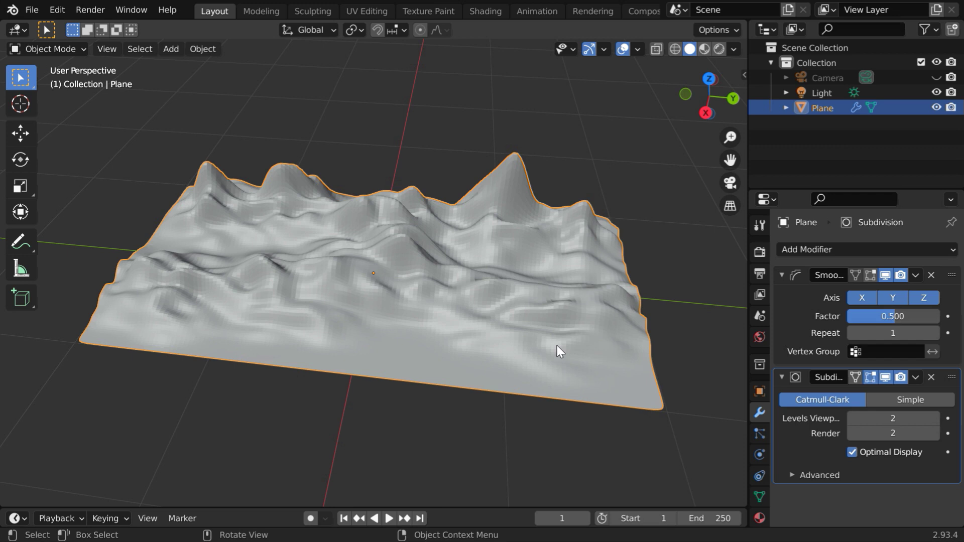
Set the Smooth modifier's Factor to 1.5.
{"action": "left_click", "coordinate": [901, 316]}
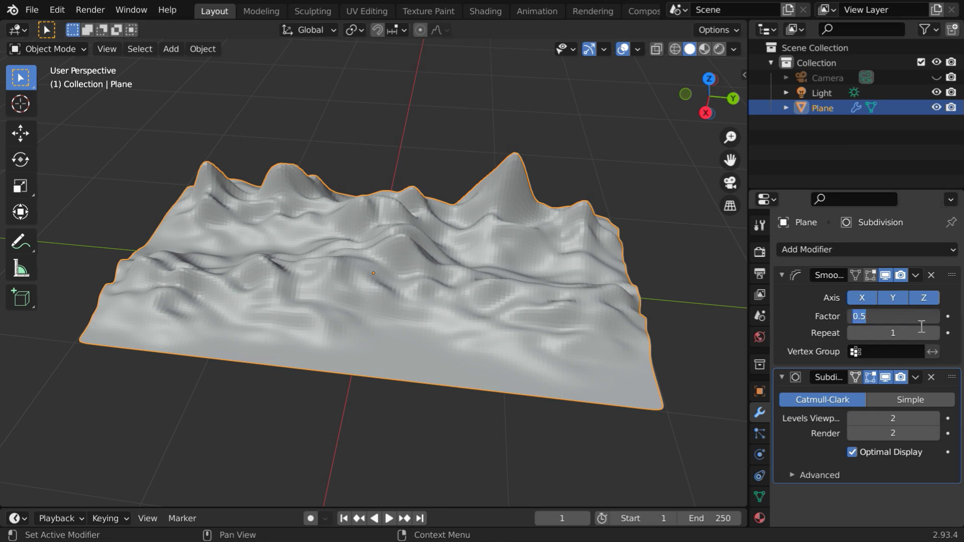
{"action": "type", "text": "1"}
{"action": "key", "text": "Return"}
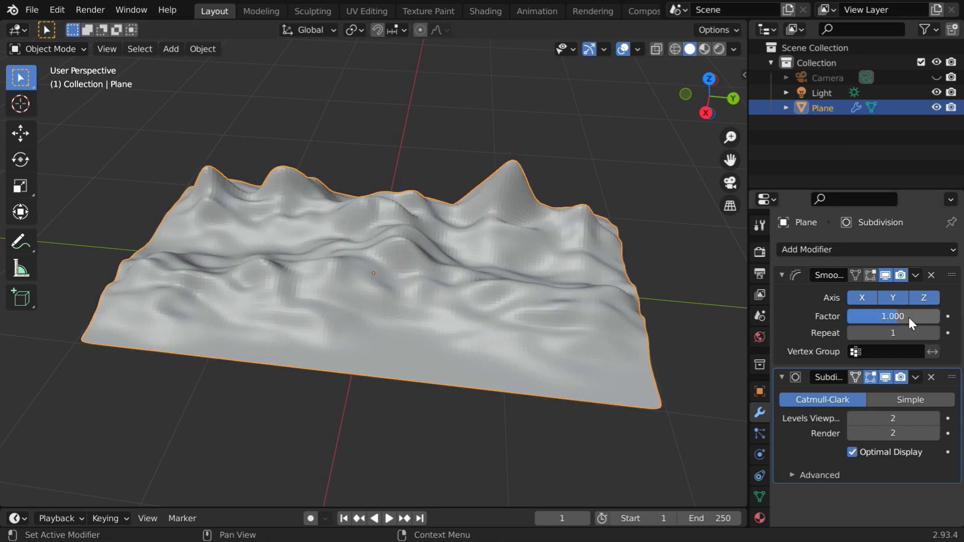
{"action": "left_click", "coordinate": [907, 317]}
{"action": "type", "text": "2"}
{"action": "key", "text": "Return"}
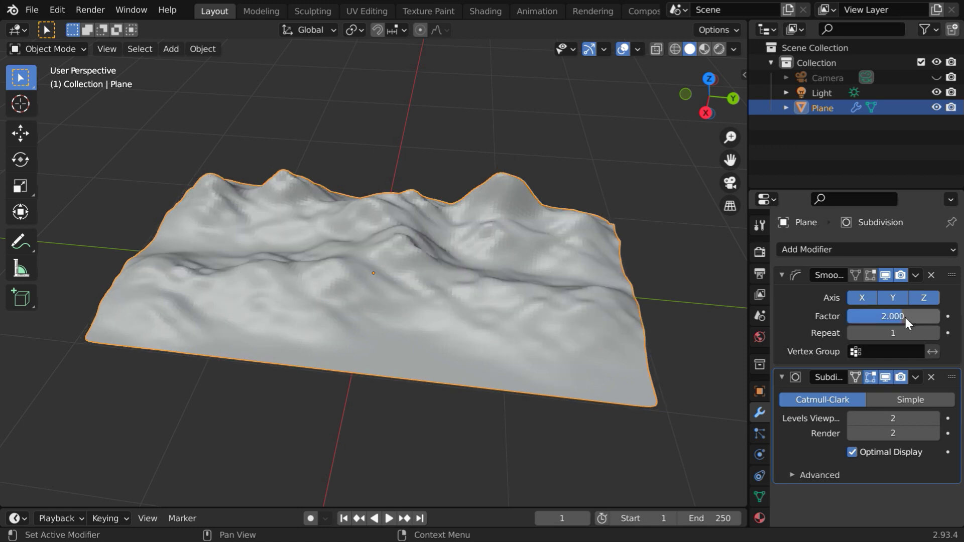
{"action": "scroll", "coordinate": [372, 297], "scroll_direction": "up", "scroll_amount": 2}
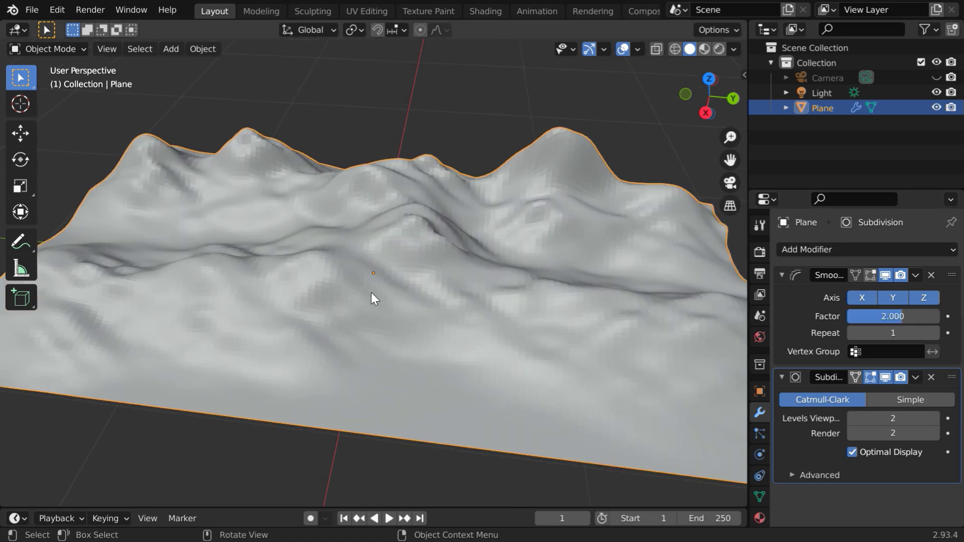
{"action": "scroll", "coordinate": [514, 335], "scroll_direction": "down", "scroll_amount": 2}
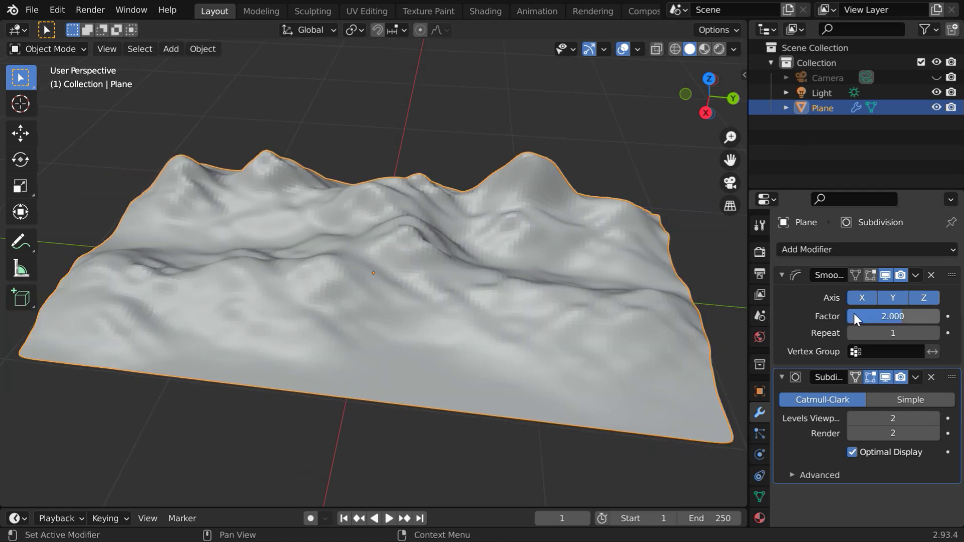
{"action": "left_click", "coordinate": [884, 315]}
{"action": "type", "text": "1.5"}
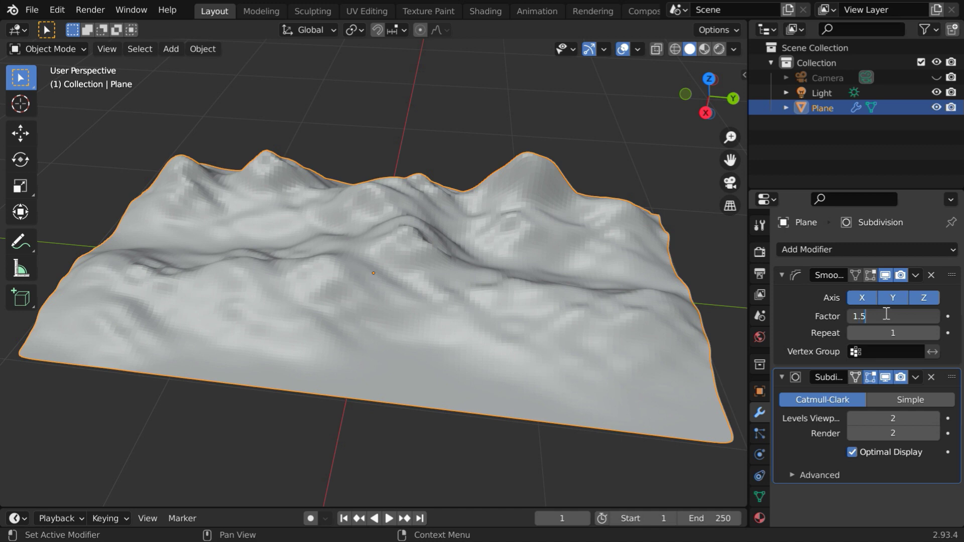
{"action": "key", "text": "Return"}
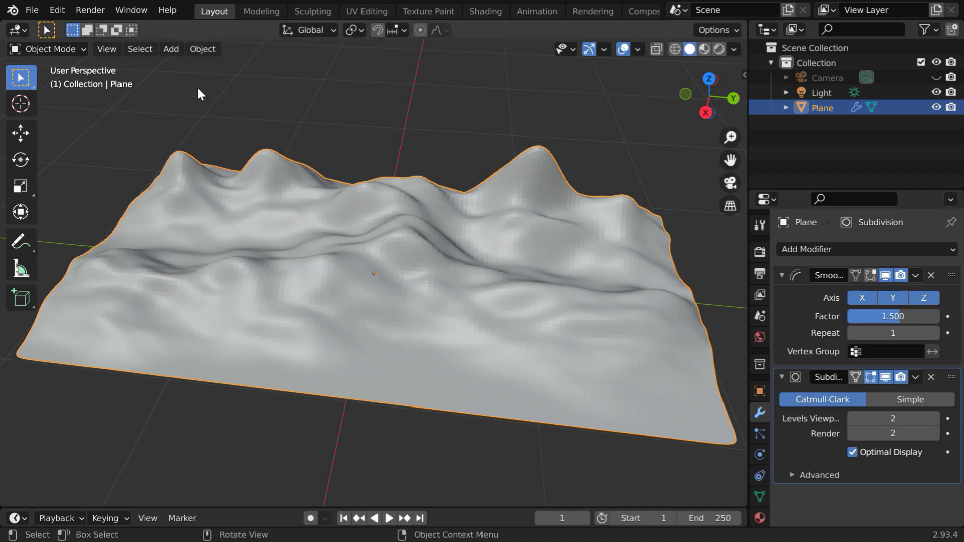
Shade the terrain smooth and give it a new material.
{"action": "left_click", "coordinate": [204, 50]}
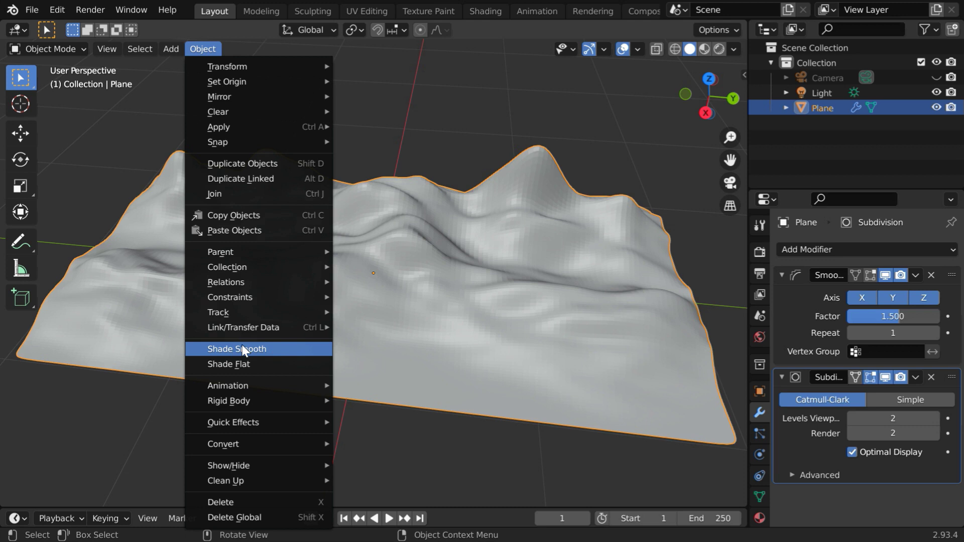
{"action": "left_click", "coordinate": [268, 349]}
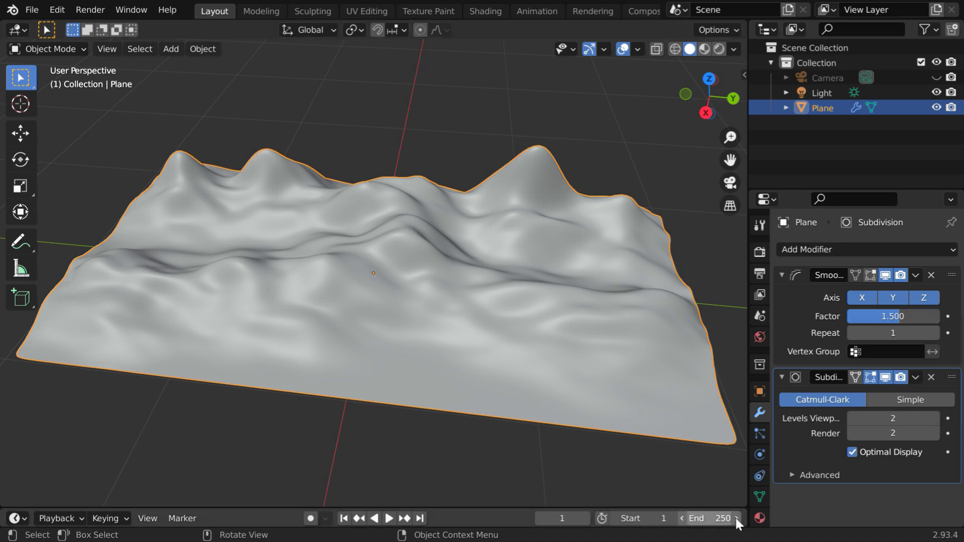
{"action": "left_click", "coordinate": [758, 518]}
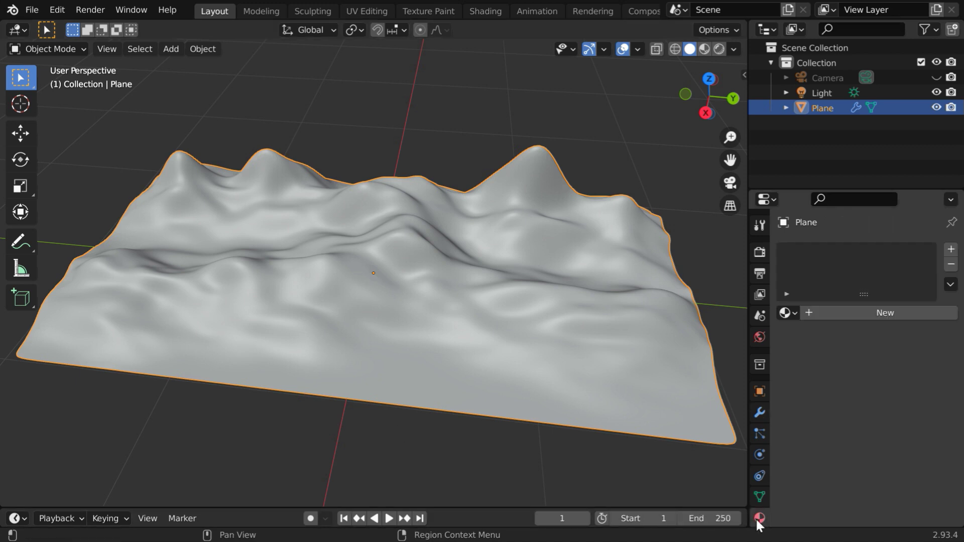
{"action": "left_click", "coordinate": [849, 312]}
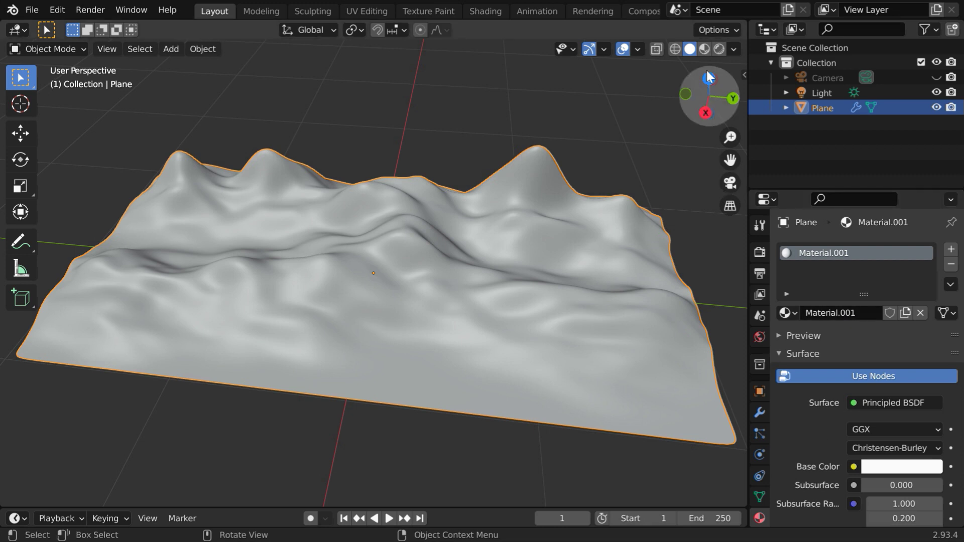
Switch to Material Preview shading and start a vertical split of the 3D view.
{"action": "left_click", "coordinate": [718, 48]}
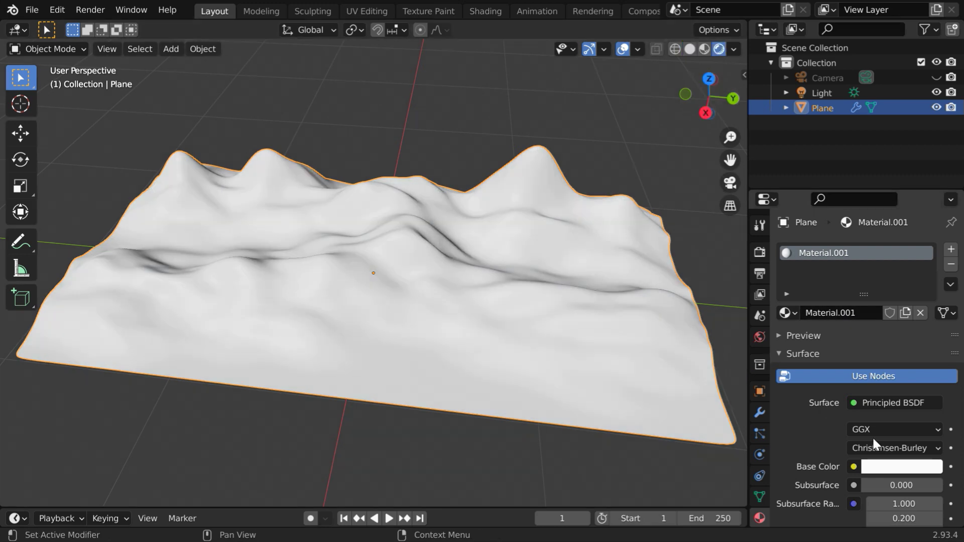
{"action": "scroll", "coordinate": [884, 438], "scroll_direction": "down", "scroll_amount": 8}
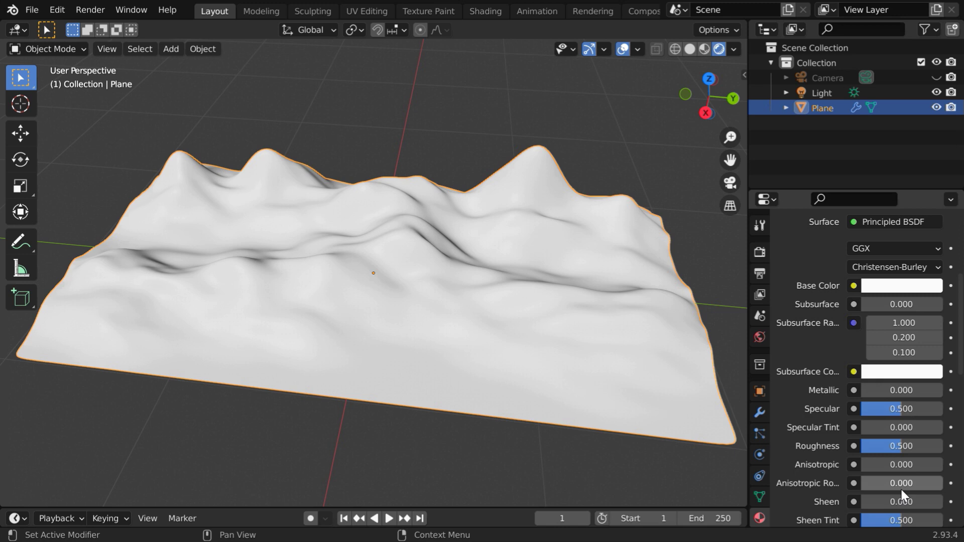
{"action": "scroll", "coordinate": [894, 484], "scroll_direction": "up", "scroll_amount": 8}
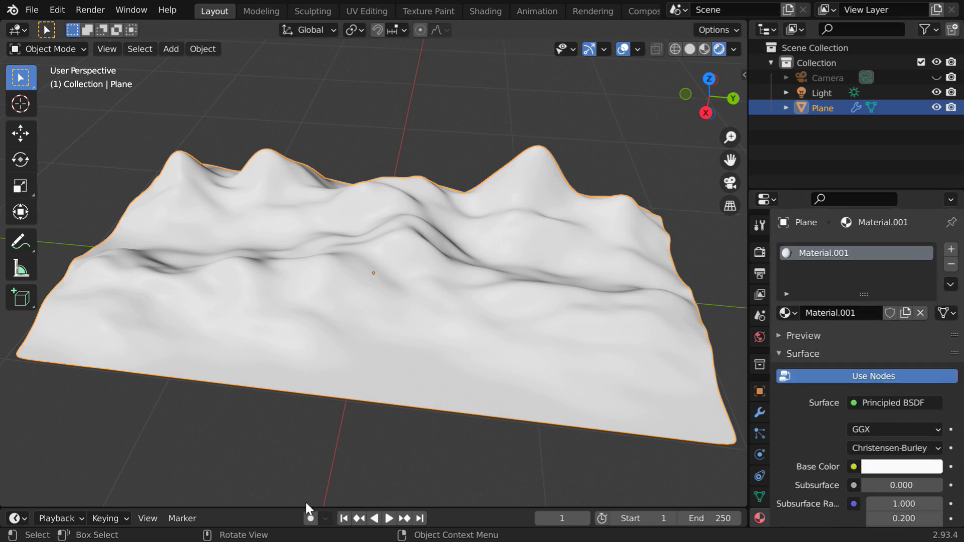
{"action": "right_click", "coordinate": [248, 508]}
{"action": "left_click", "coordinate": [239, 475]}
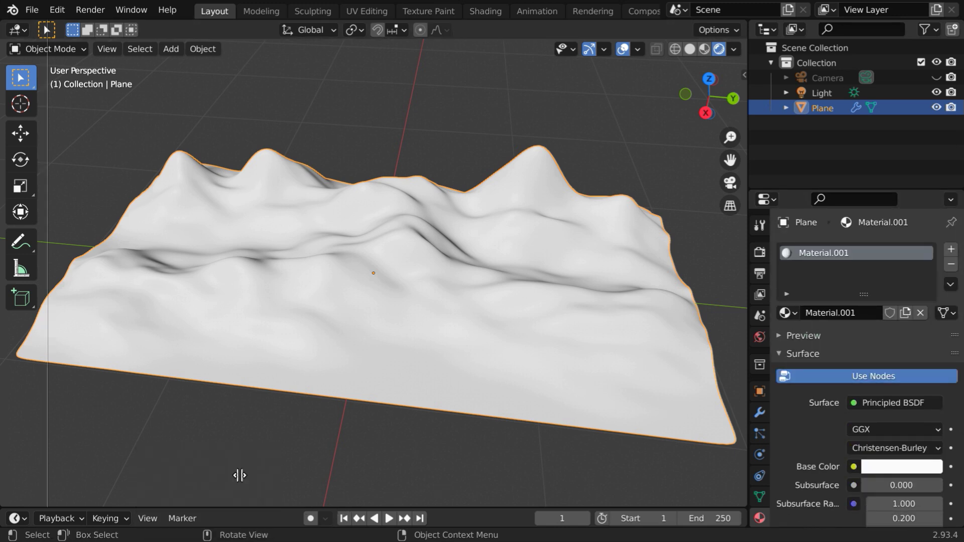
Turn the left half of the split view into a Shader Editor with its sidebar hidden.
{"action": "left_click", "coordinate": [329, 428]}
{"action": "left_click_drag", "start_coordinate": [329, 427], "coordinate": [375, 426]}
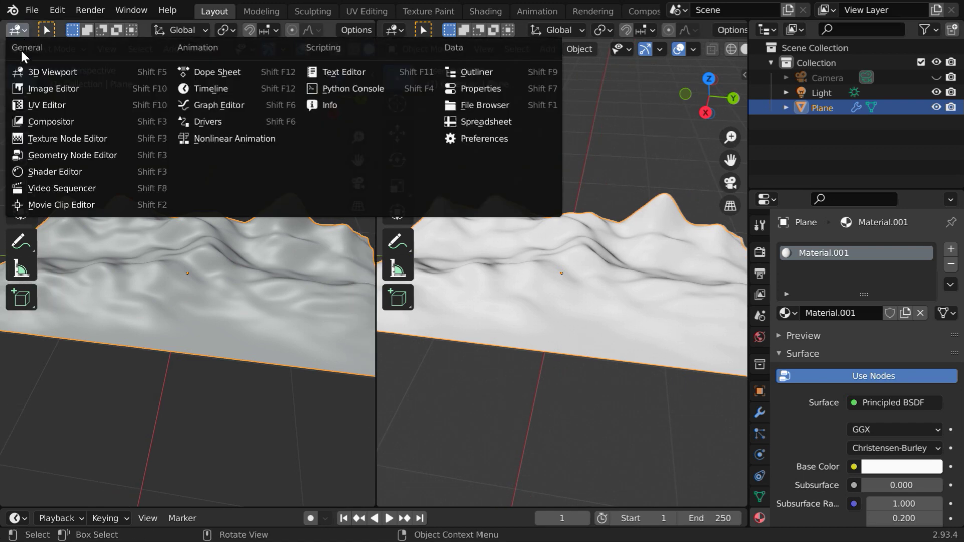
{"action": "left_click", "coordinate": [54, 171]}
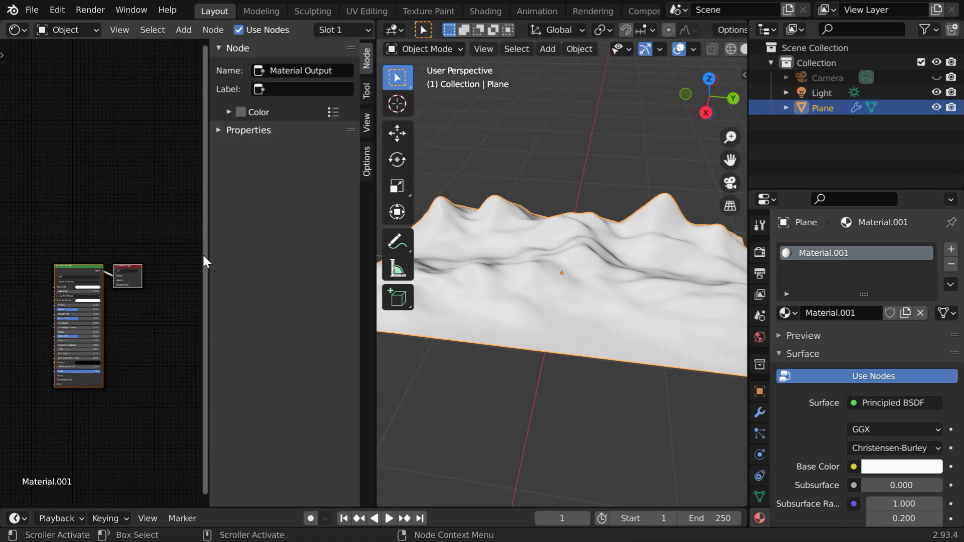
{"action": "left_click_drag", "start_coordinate": [209, 255], "coordinate": [379, 267]}
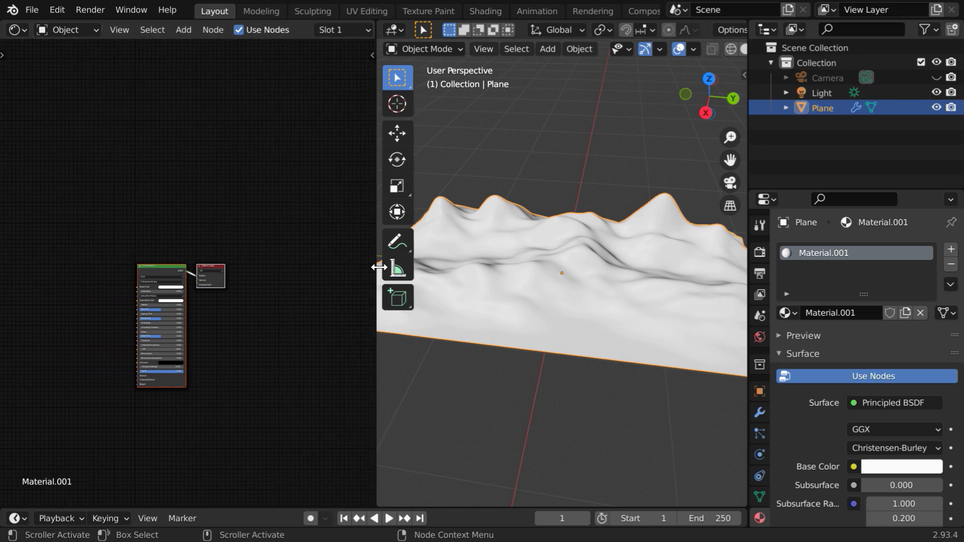
Centre the nodes and lower the Principled BSDF Specular to 0.000.
{"action": "scroll", "coordinate": [210, 381], "scroll_direction": "up", "scroll_amount": 4}
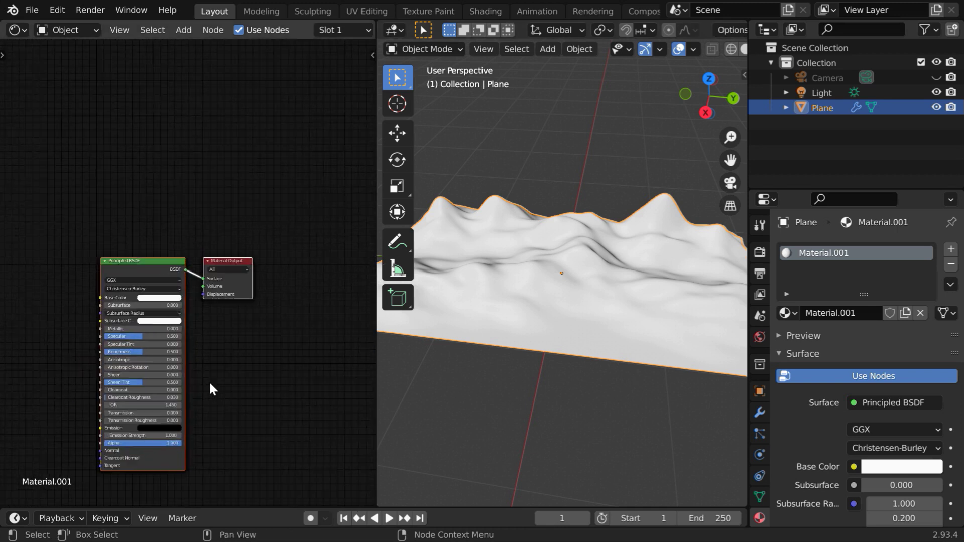
{"action": "scroll", "coordinate": [208, 381], "scroll_direction": "up", "scroll_amount": 3}
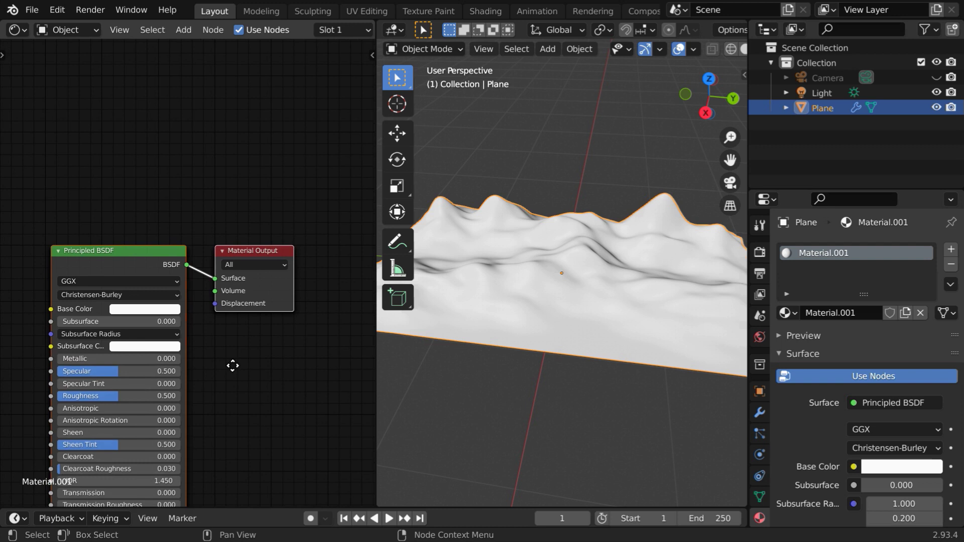
{"action": "middle_click_drag", "start_coordinate": [232, 366], "coordinate": [368, 221]}
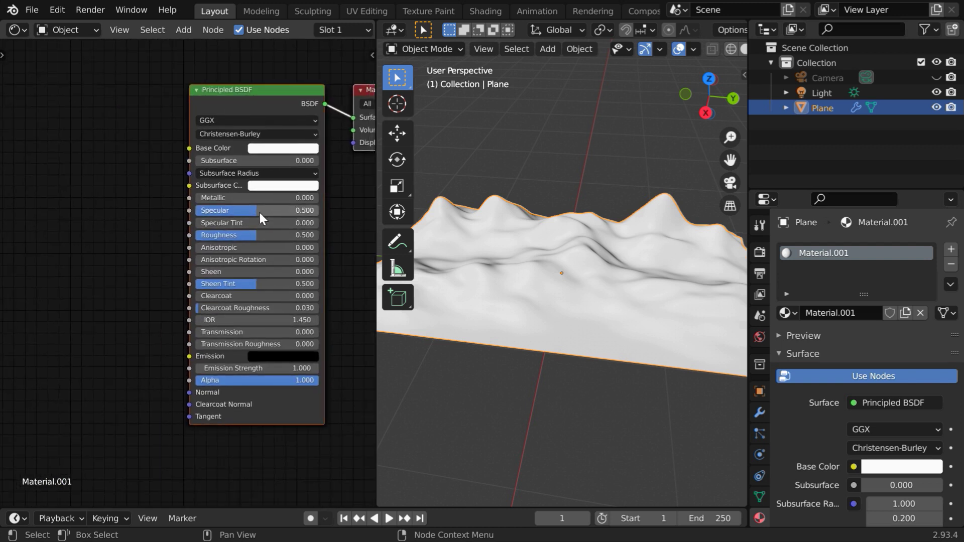
{"action": "left_click_drag", "start_coordinate": [303, 213], "coordinate": [236, 213]}
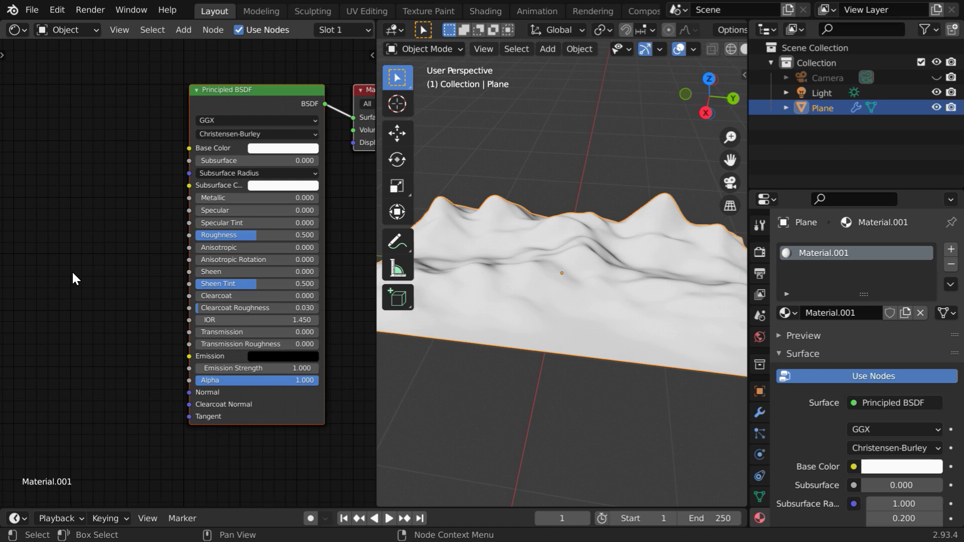
Place an Image Texture node left of the Principled BSDF, then switch to the Google Images results.
{"action": "left_click", "coordinate": [185, 31]}
{"action": "mouse_move", "coordinate": [207, 115]}
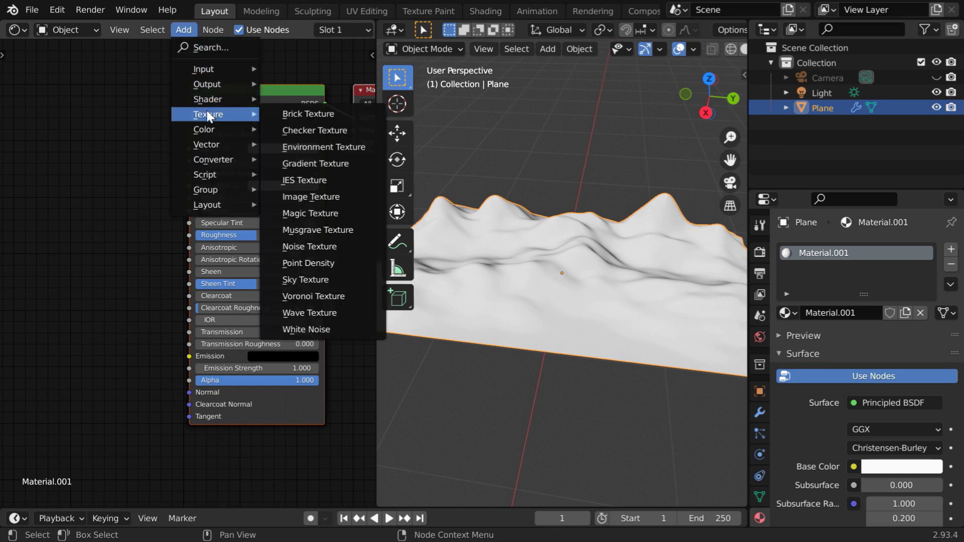
{"action": "left_click", "coordinate": [307, 197]}
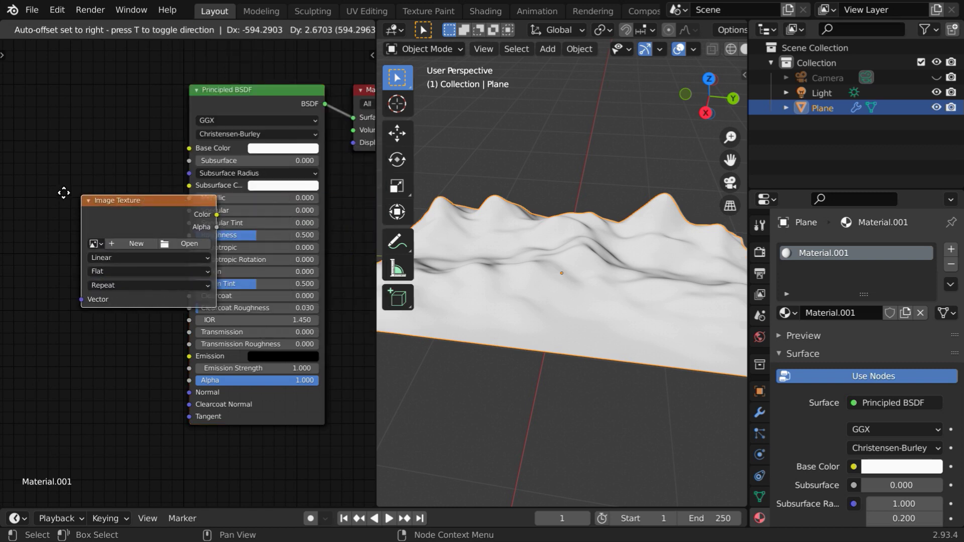
{"action": "left_click", "coordinate": [17, 188]}
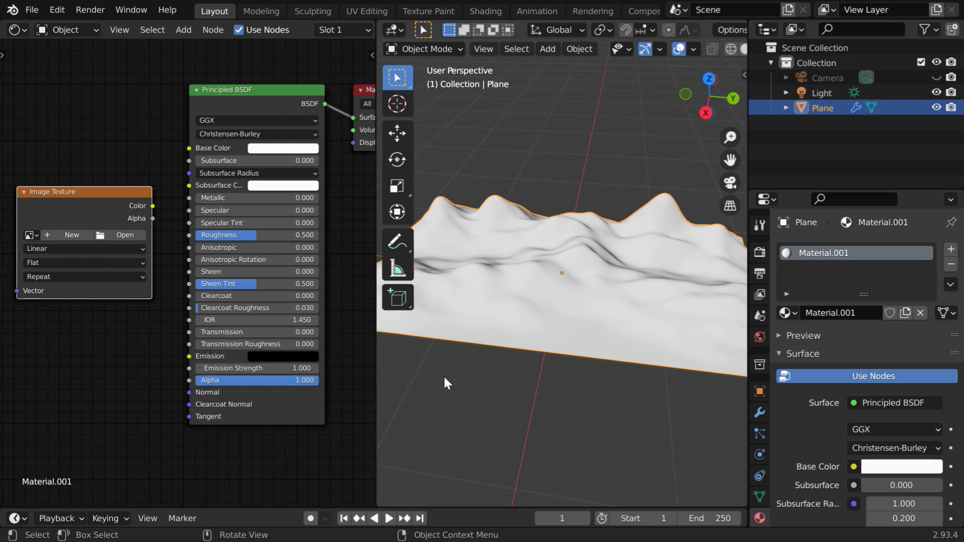
{"action": "key", "text": "alt+Tab"}
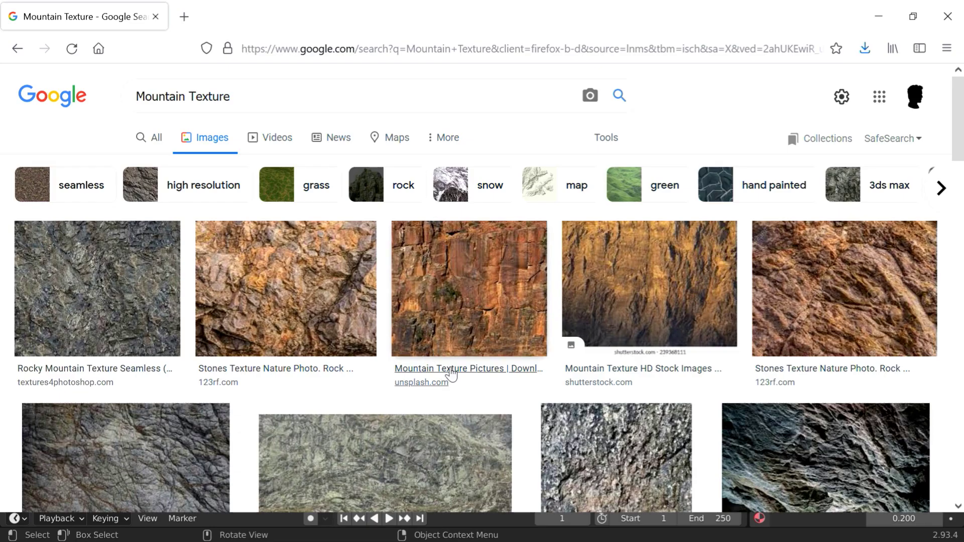
Browse the mountain texture results in Firefox, then return to Blender.
{"action": "scroll", "coordinate": [452, 374], "scroll_direction": "down", "scroll_amount": 15}
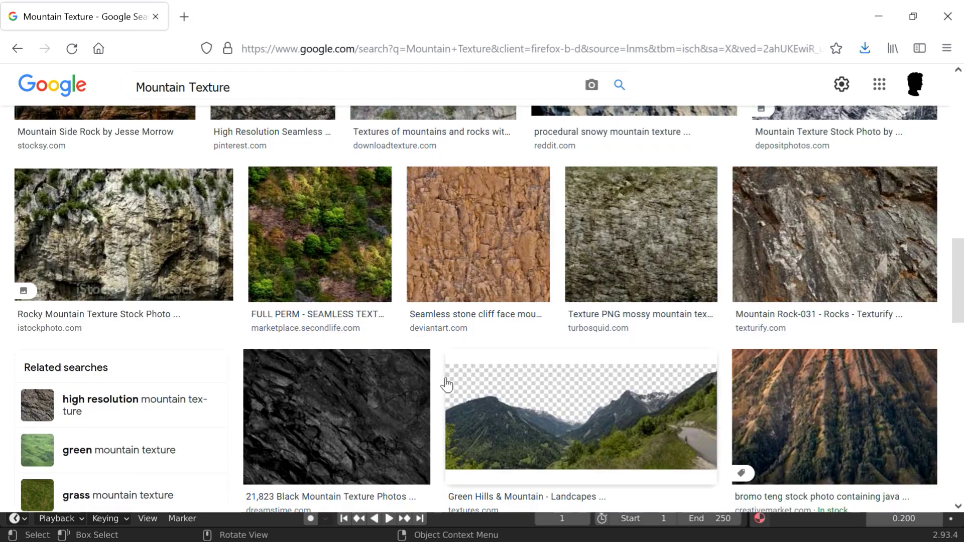
{"action": "scroll", "coordinate": [447, 385], "scroll_direction": "up", "scroll_amount": 7}
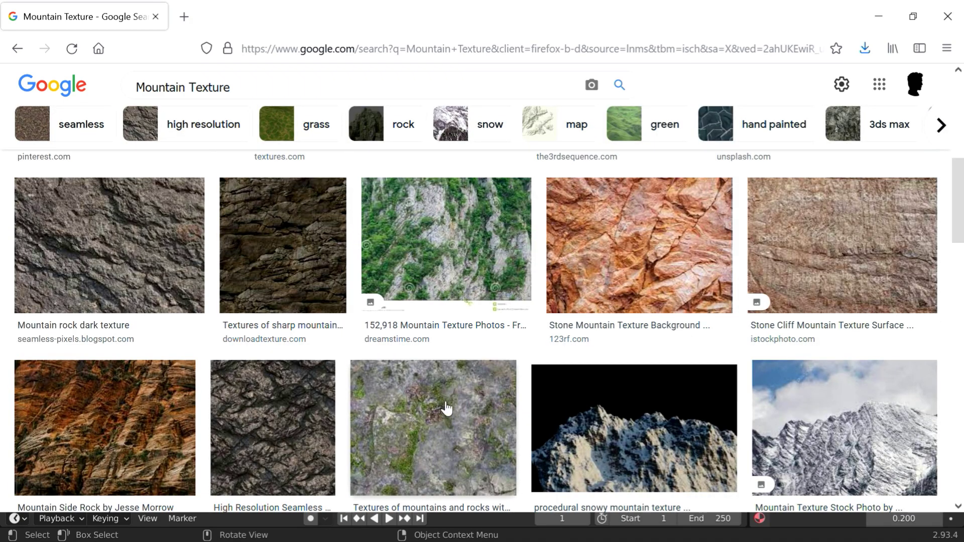
{"action": "key", "text": "alt+Tab"}
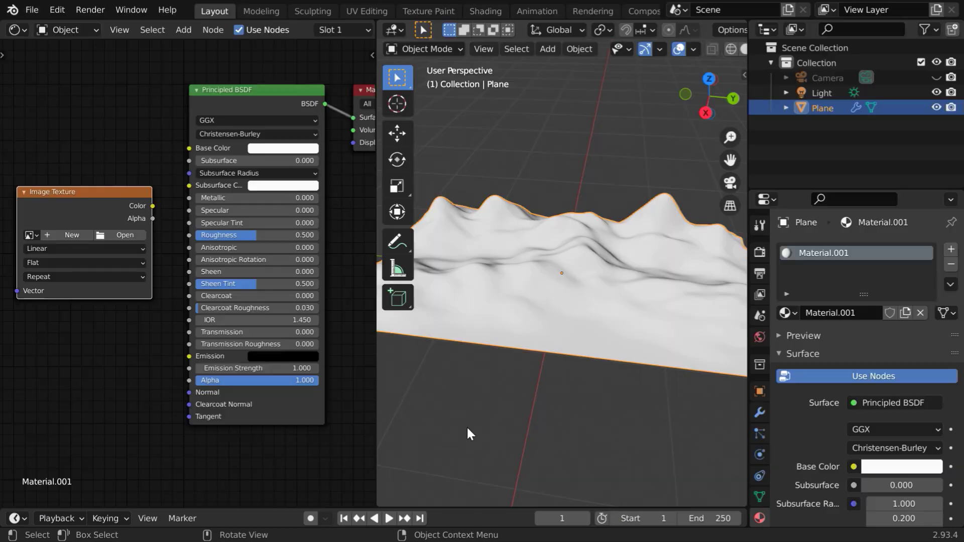
Load Desktop > Mountain Texture.jpg into the Image Texture node.
{"action": "left_click", "coordinate": [112, 235]}
{"action": "left_click", "coordinate": [161, 217]}
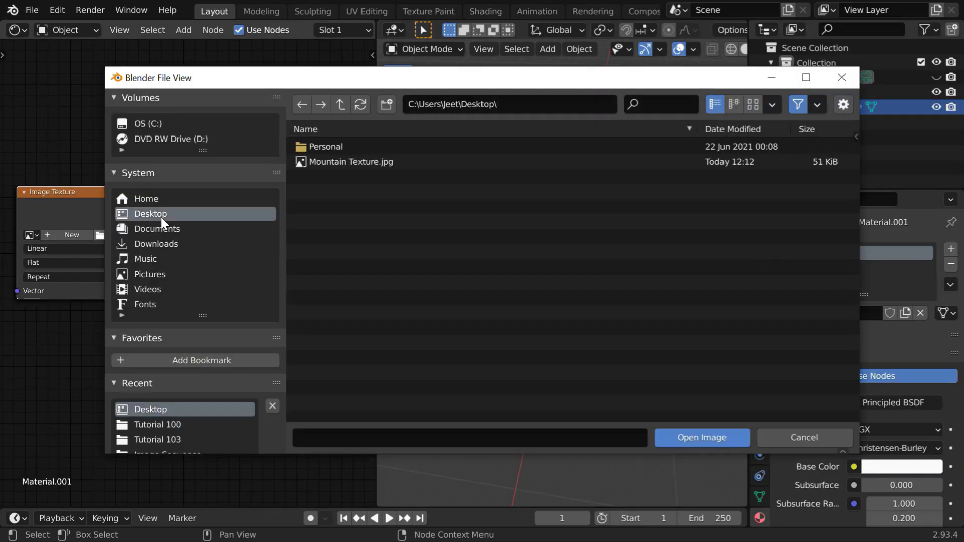
{"action": "left_click", "coordinate": [334, 159]}
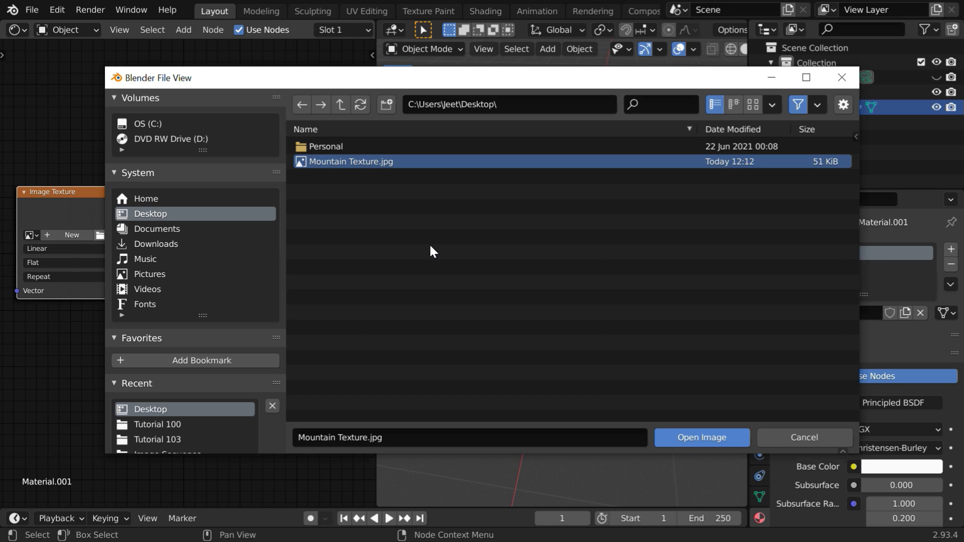
{"action": "left_click", "coordinate": [685, 438]}
Connect the image Color to Base Color and rearrange the node editor layout.
{"action": "left_click_drag", "start_coordinate": [152, 206], "coordinate": [190, 147]}
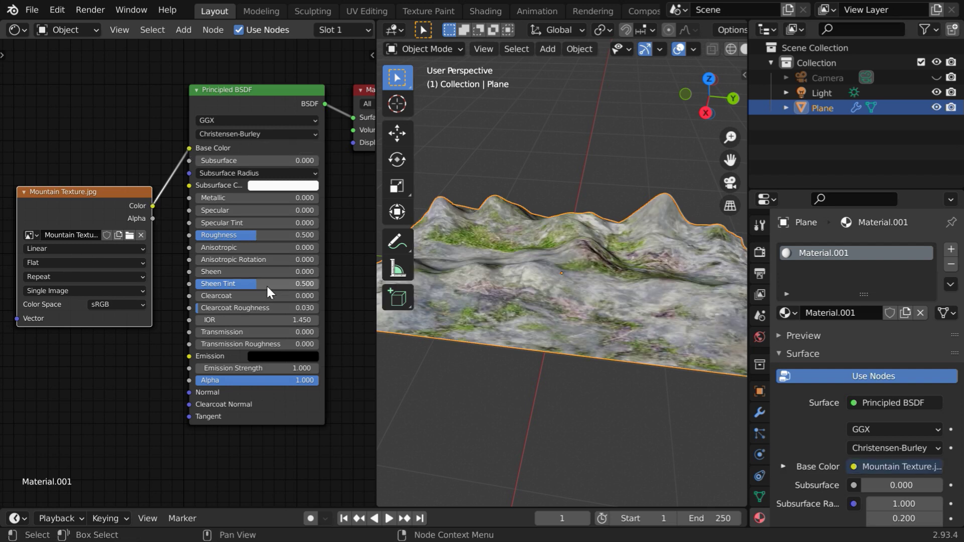
{"action": "scroll", "coordinate": [548, 357], "scroll_direction": "up", "scroll_amount": 3}
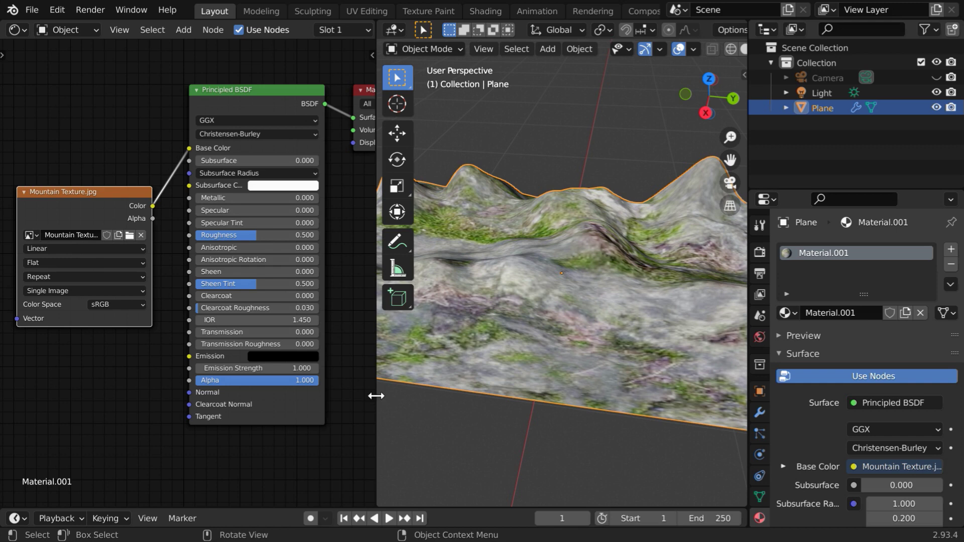
{"action": "left_click_drag", "start_coordinate": [375, 393], "coordinate": [200, 402]}
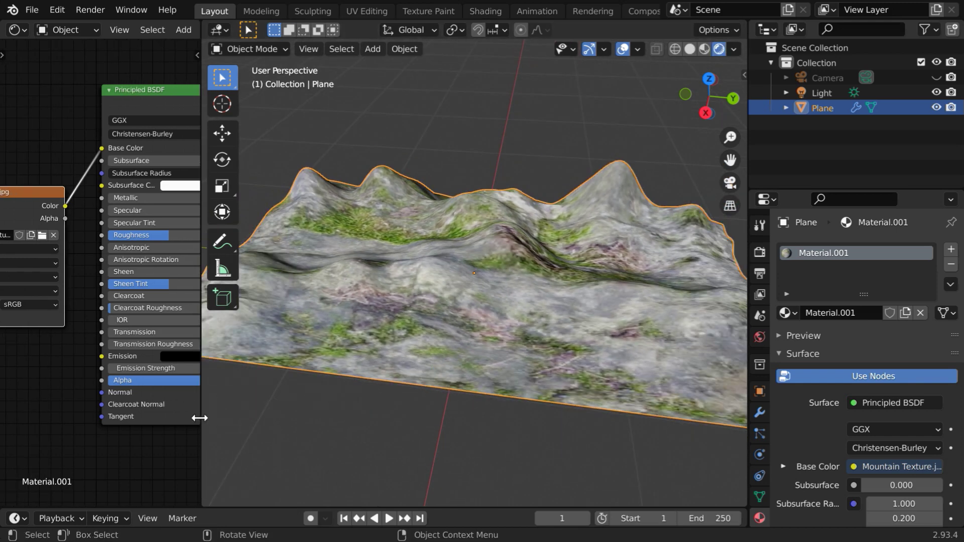
{"action": "left_click_drag", "start_coordinate": [201, 418], "coordinate": [387, 402]}
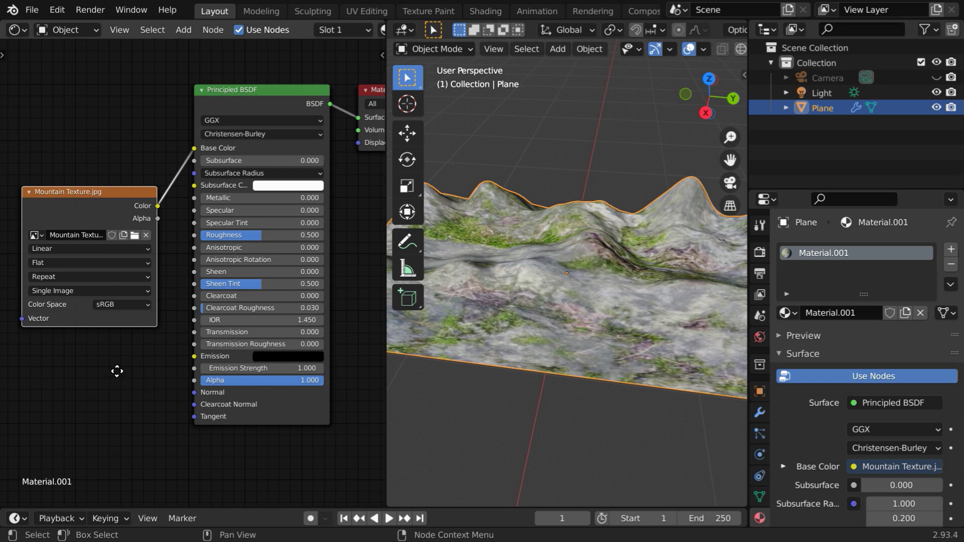
{"action": "middle_click_drag", "start_coordinate": [116, 373], "coordinate": [289, 374]}
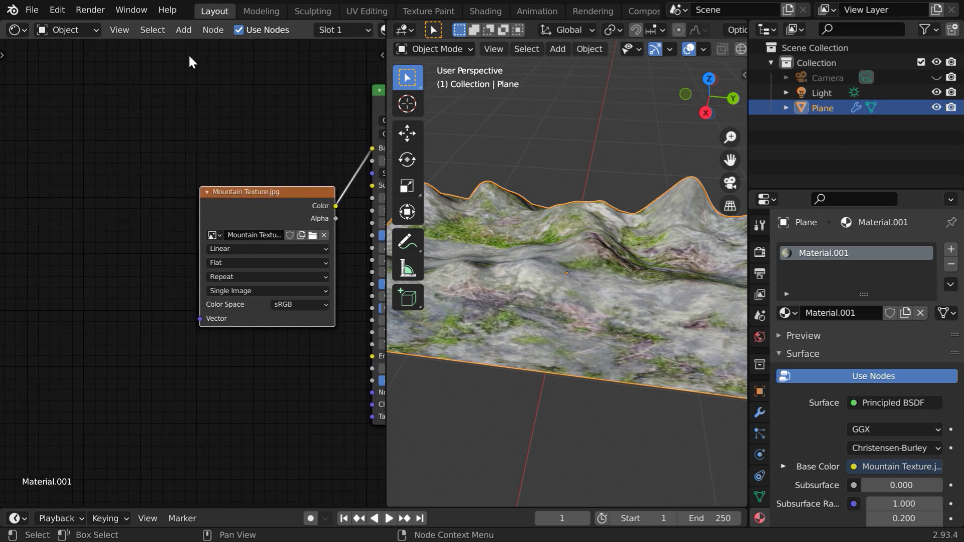
Add a Texture Coordinate node left of Mountain Texture.jpg and link Generated to its Vector input.
{"action": "left_click", "coordinate": [184, 31]}
{"action": "mouse_move", "coordinate": [198, 69]}
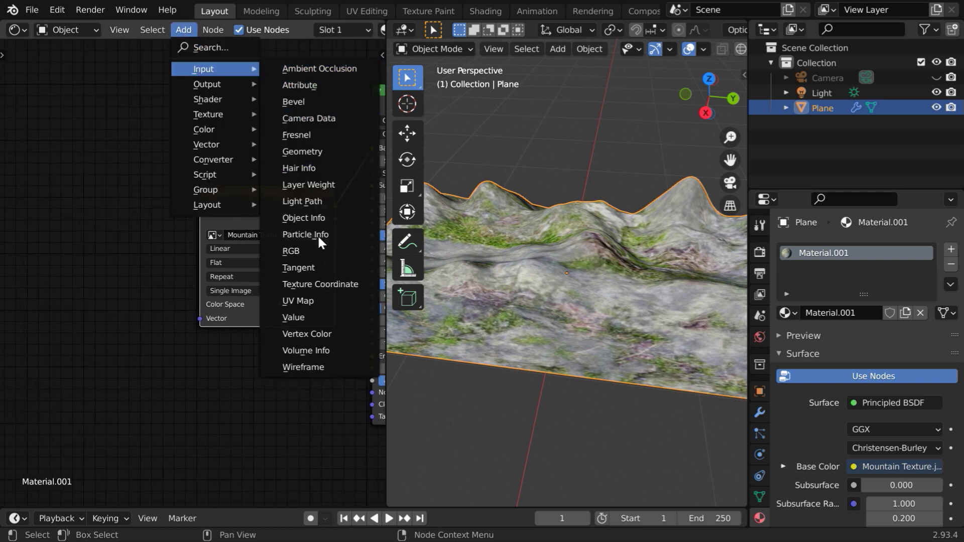
{"action": "left_click", "coordinate": [328, 287]}
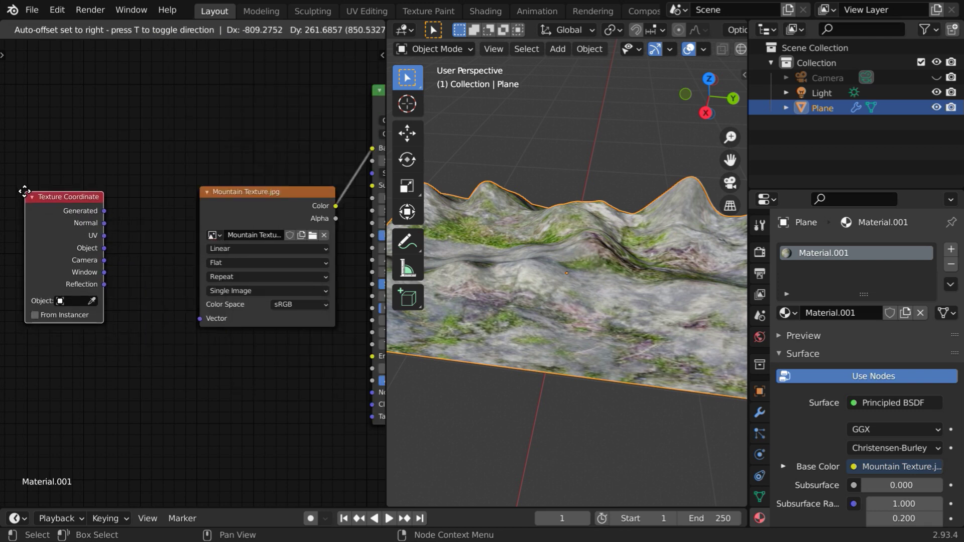
{"action": "left_click", "coordinate": [24, 191]}
{"action": "left_click_drag", "start_coordinate": [104, 212], "coordinate": [197, 318]}
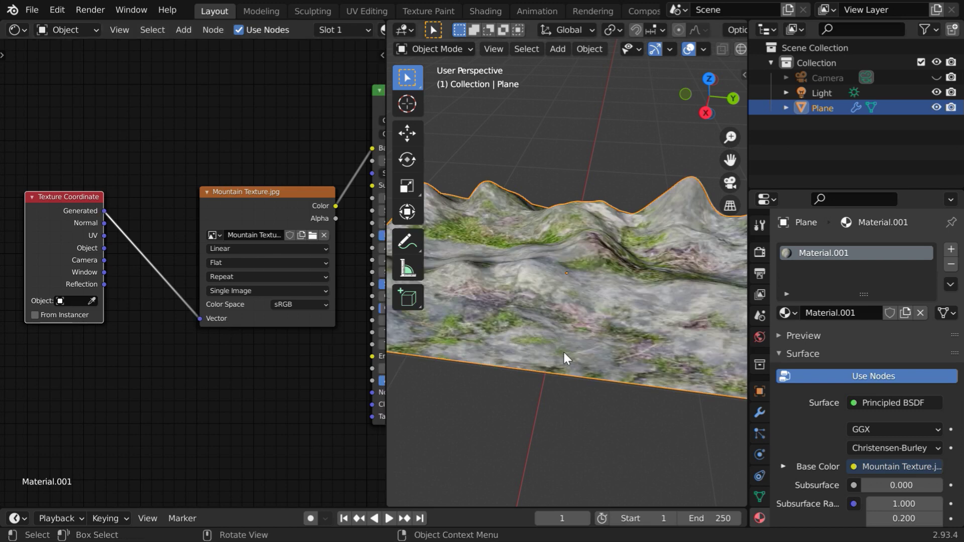
Insert a Mapping node into the Generated–Vector link and widen the 3D view.
{"action": "left_click", "coordinate": [184, 30]}
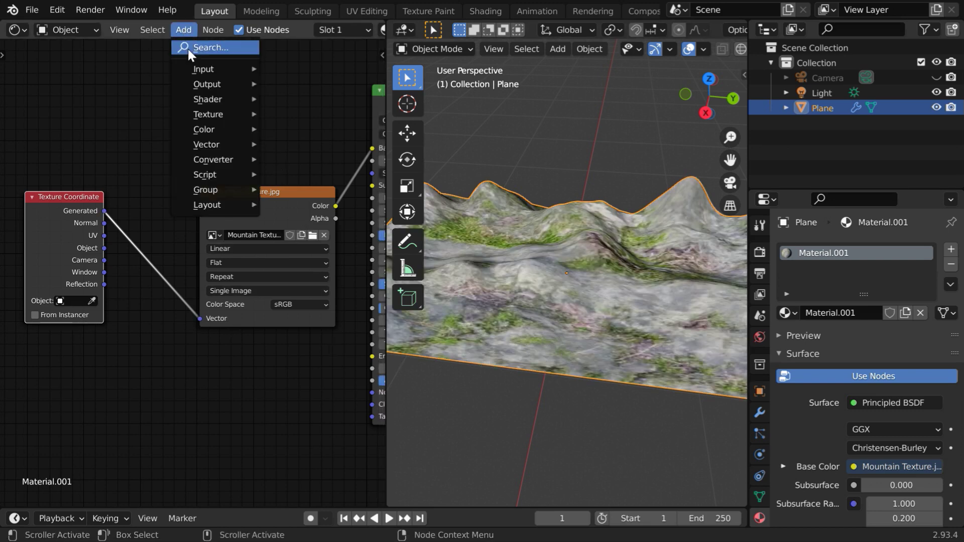
{"action": "mouse_move", "coordinate": [230, 142]}
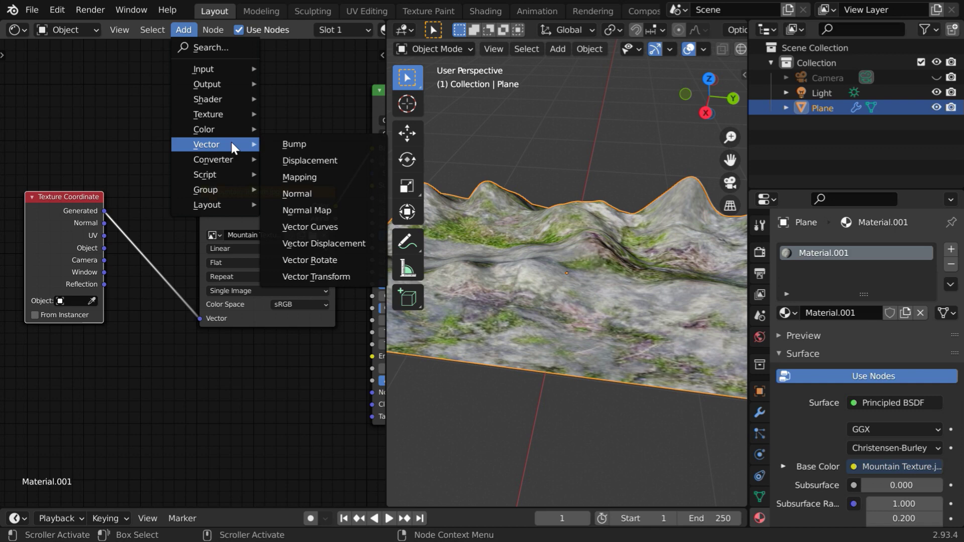
{"action": "left_click", "coordinate": [309, 179]}
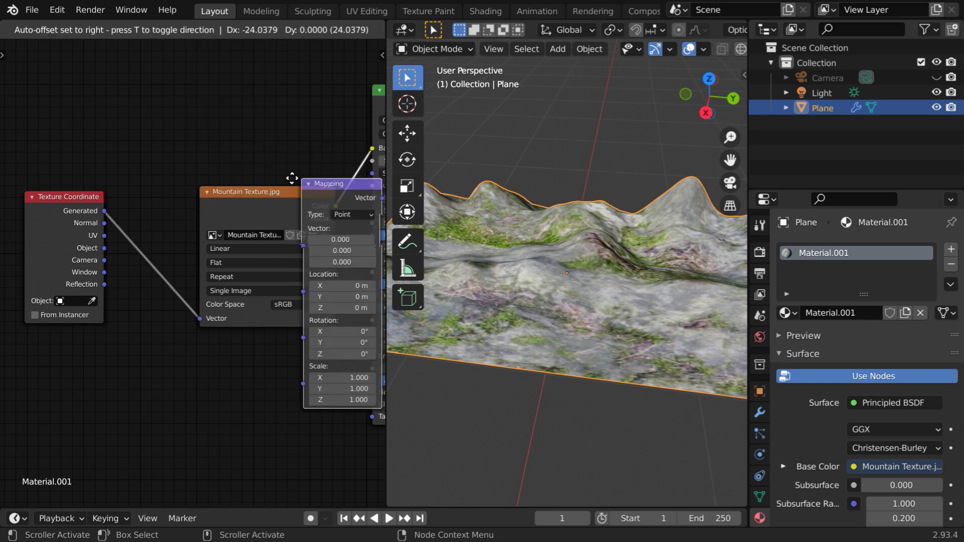
{"action": "left_click", "coordinate": [110, 169]}
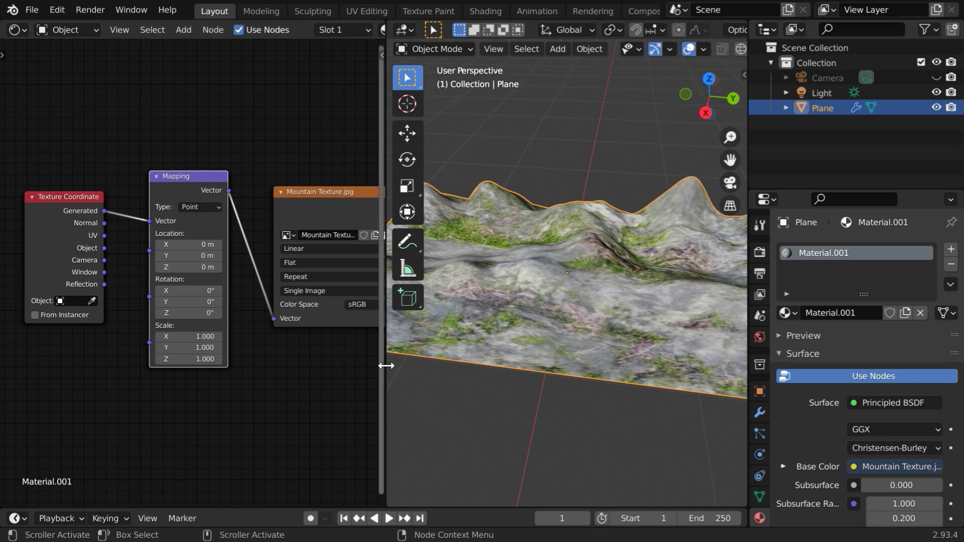
{"action": "left_click_drag", "start_coordinate": [385, 365], "coordinate": [140, 368]}
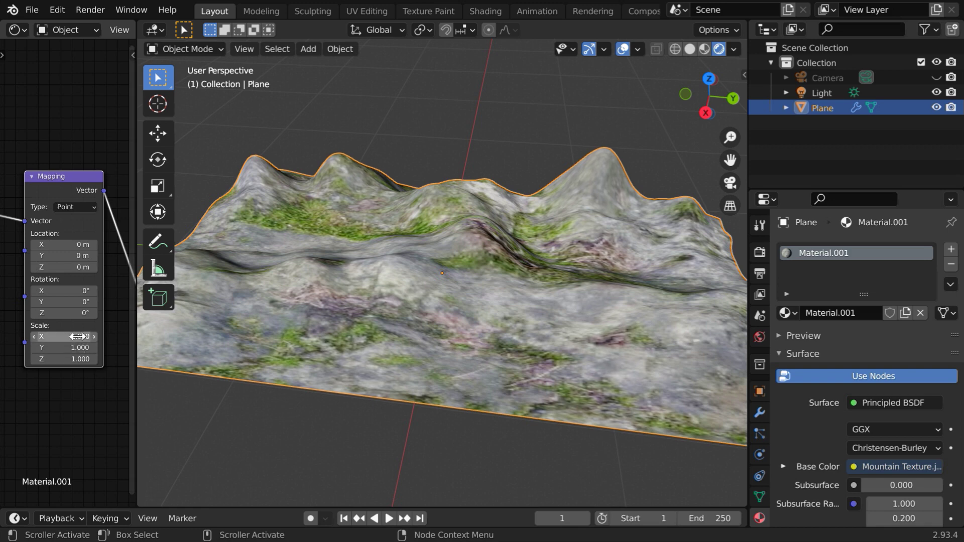
Set the Mapping node's Scale to 2 on X, Y and Z and its Z rotation to 45°.
{"action": "mouse_move", "coordinate": [79, 341]}
{"action": "left_mouse_down"}
{"action": "mouse_move", "coordinate": [79, 351]}
{"action": "mouse_move", "coordinate": [81, 339]}
{"action": "left_mouse_up"}
{"action": "type", "text": "2"}
{"action": "key", "text": "Return"}
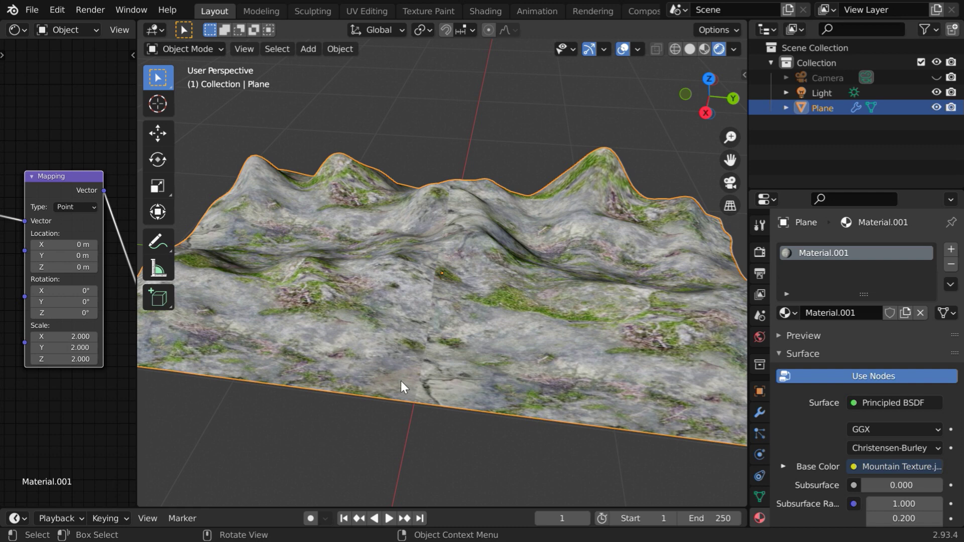
{"action": "double_click", "coordinate": [64, 313]}
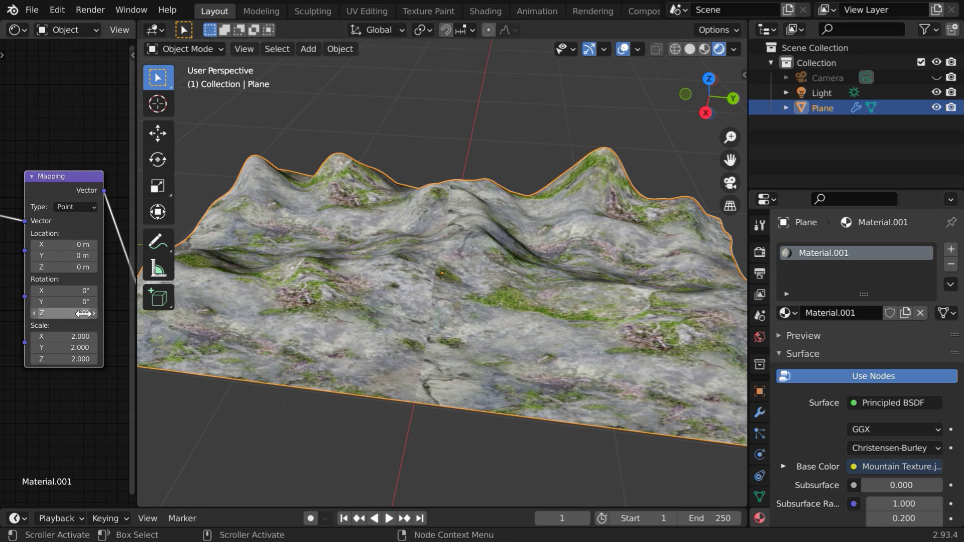
{"action": "key", "text": "Return"}
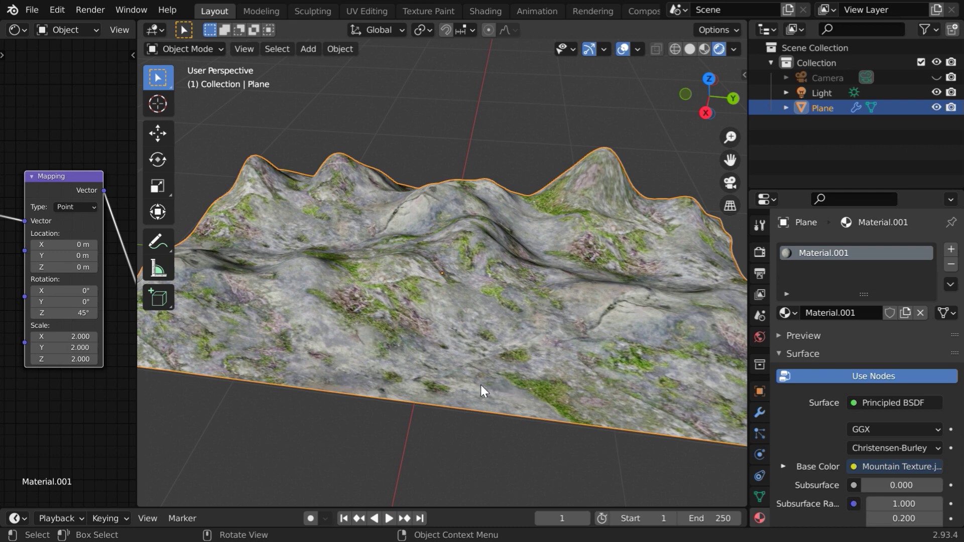
Join the node editor into the 3D view, deselect the plane, and orbit and zoom onto the terrain.
{"action": "right_click", "coordinate": [136, 434]}
{"action": "left_click", "coordinate": [114, 467]}
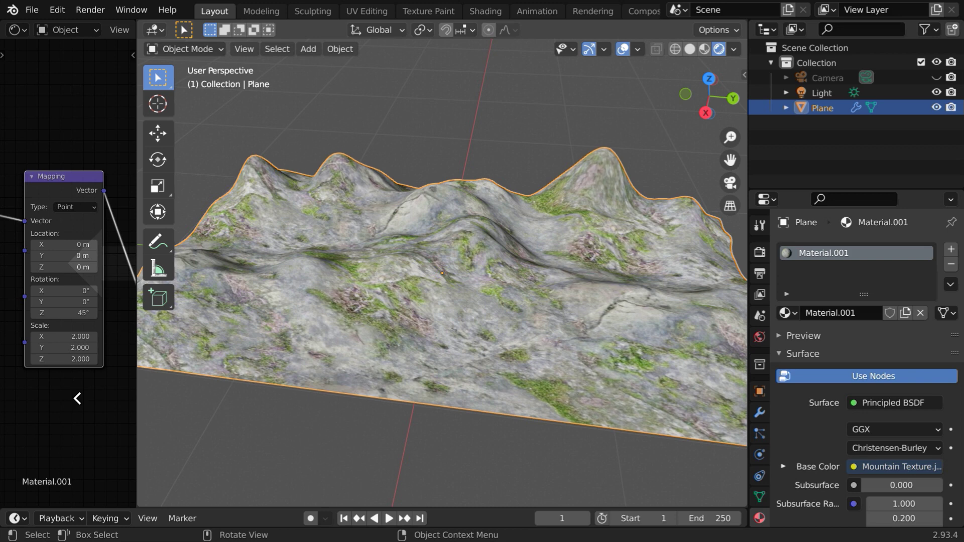
{"action": "left_click", "coordinate": [77, 399]}
{"action": "left_click", "coordinate": [363, 473]}
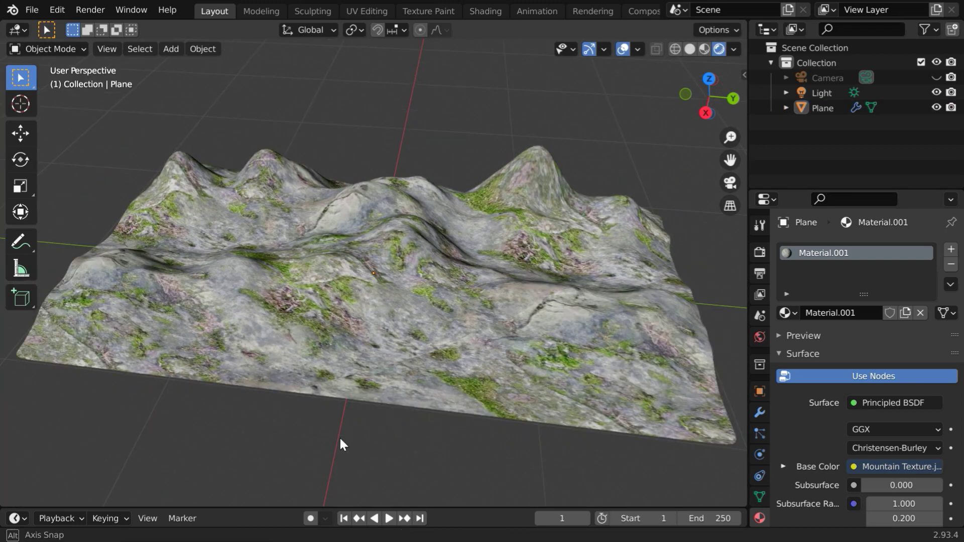
{"action": "middle_click_drag", "start_coordinate": [340, 438], "coordinate": [370, 392]}
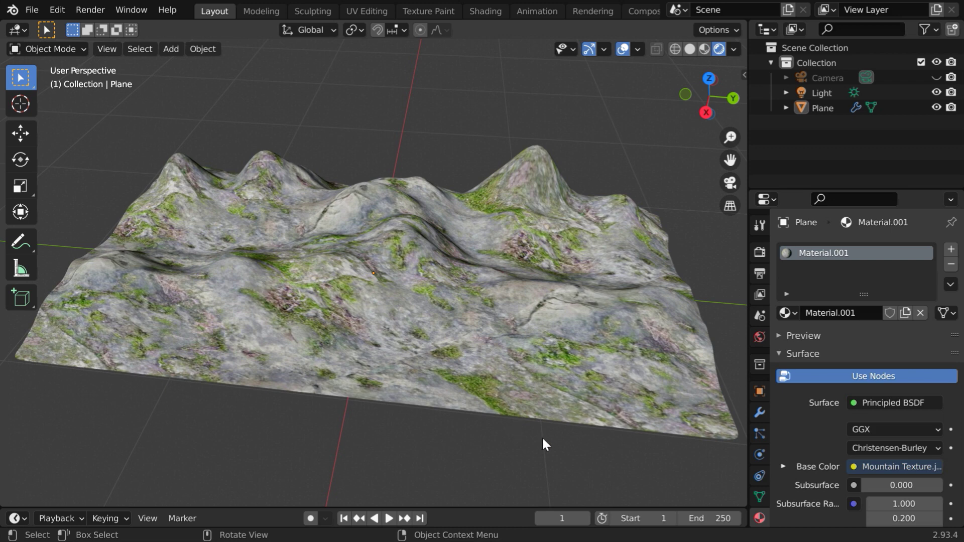
{"action": "middle_click_drag", "start_coordinate": [566, 458], "coordinate": [559, 408], "text": "ctrl"}
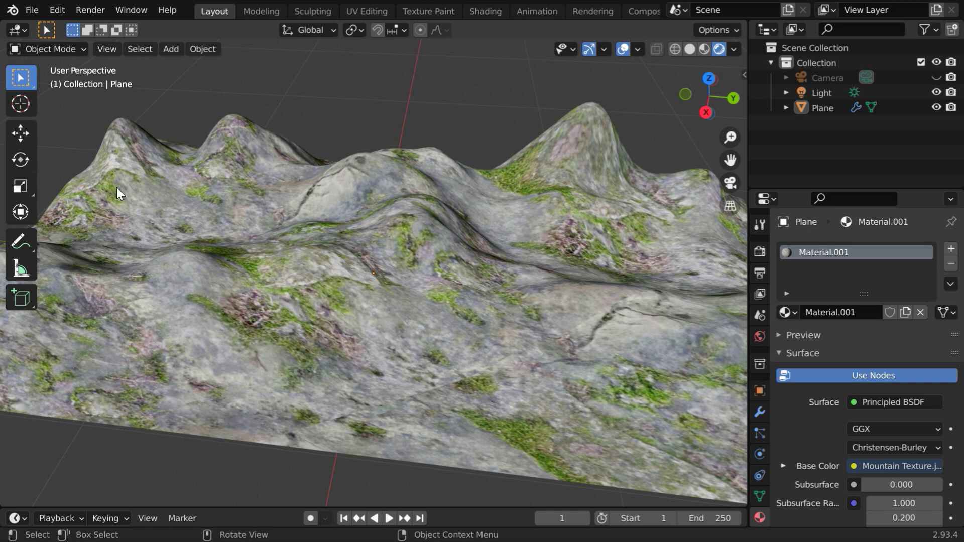
Switch the terrain plane into Edit Mode.
{"action": "left_click", "coordinate": [60, 49]}
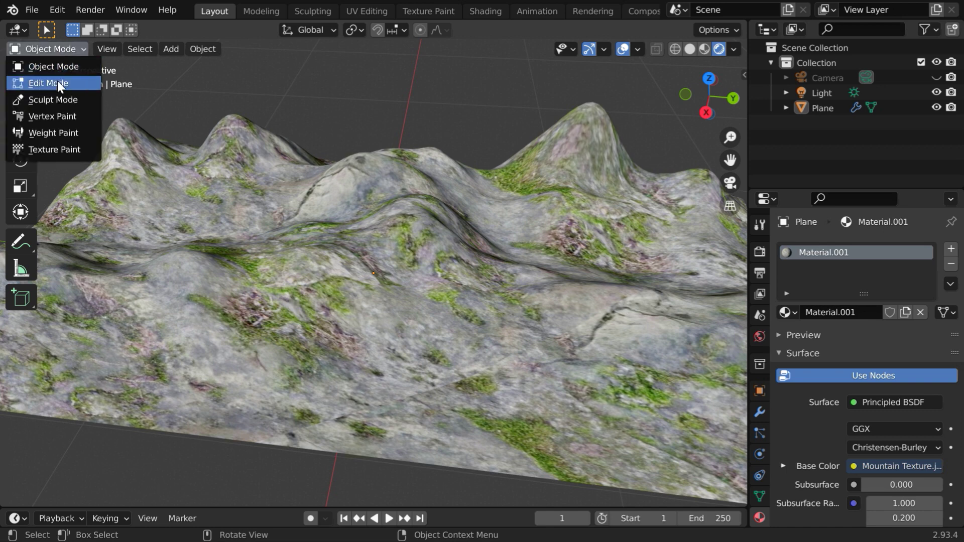
{"action": "key", "text": "Return"}
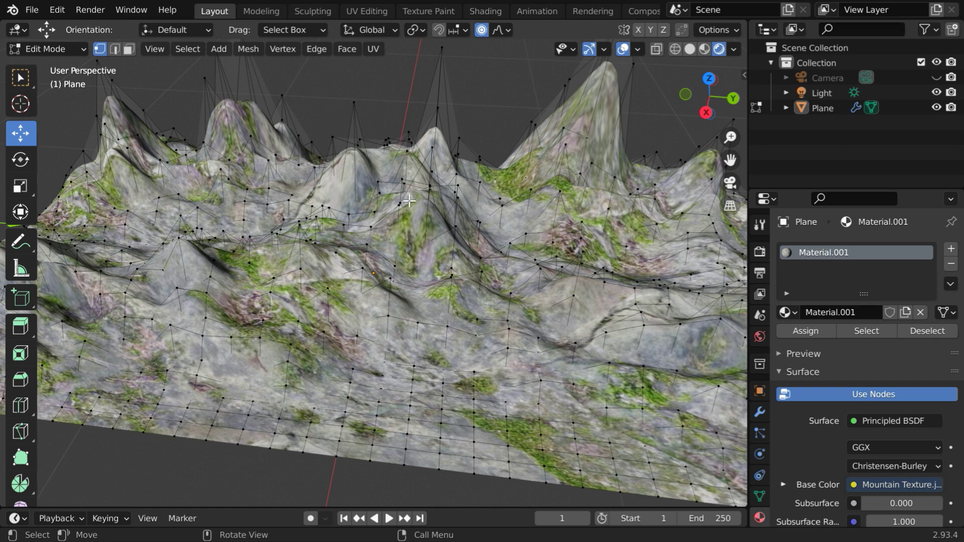
{"action": "scroll", "coordinate": [410, 201], "scroll_direction": "down", "scroll_amount": 2}
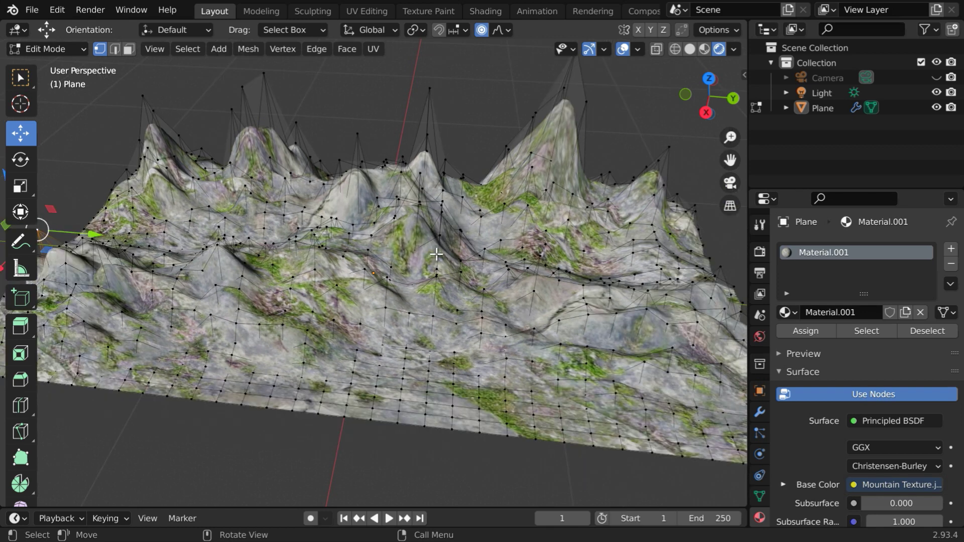
Raise three ridge vertices upward into taller peaks, the third by about 0.18 m.
{"action": "left_click", "coordinate": [446, 158]}
{"action": "left_click_drag", "start_coordinate": [454, 97], "coordinate": [452, 62]}
{"action": "left_click", "coordinate": [341, 163]}
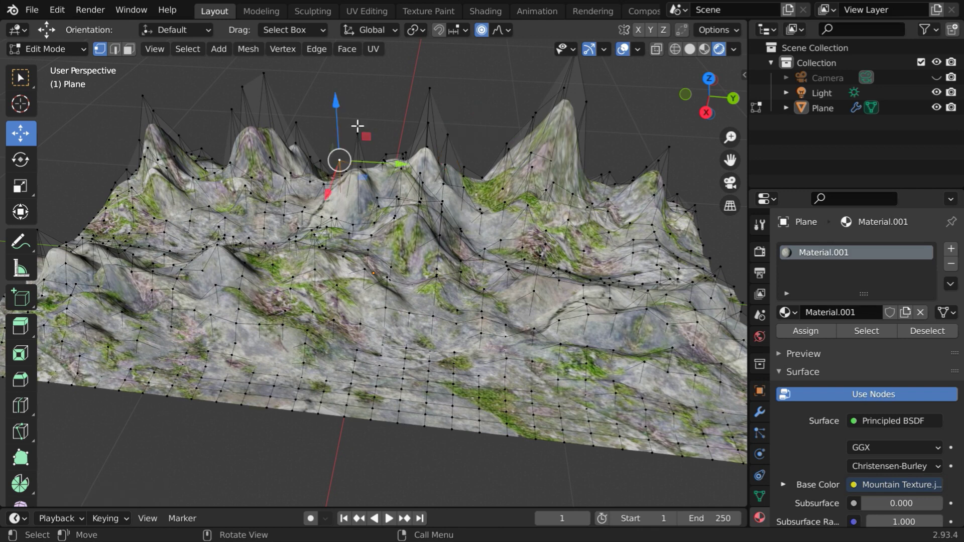
{"action": "left_click_drag", "start_coordinate": [333, 103], "coordinate": [335, 48]}
{"action": "left_click", "coordinate": [295, 223]}
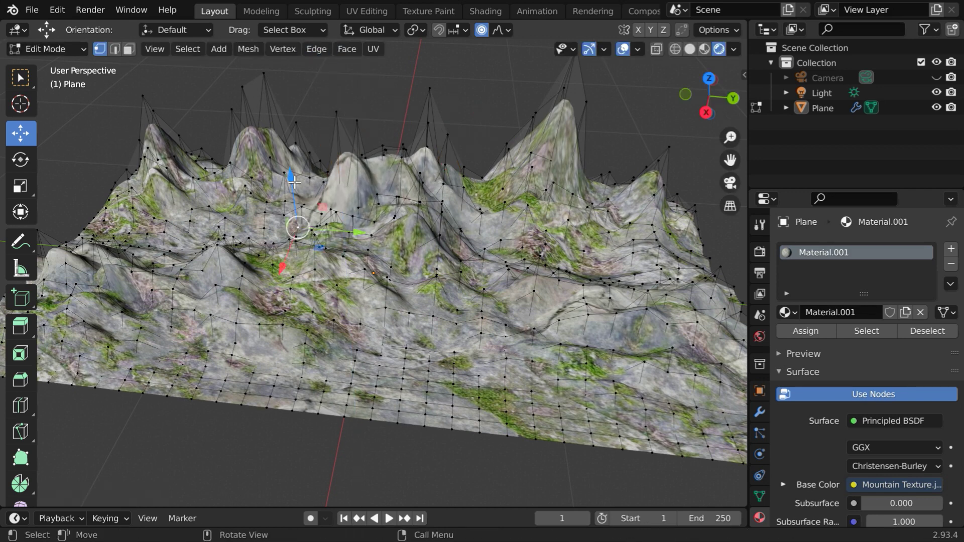
{"action": "left_click_drag", "start_coordinate": [291, 170], "coordinate": [289, 143]}
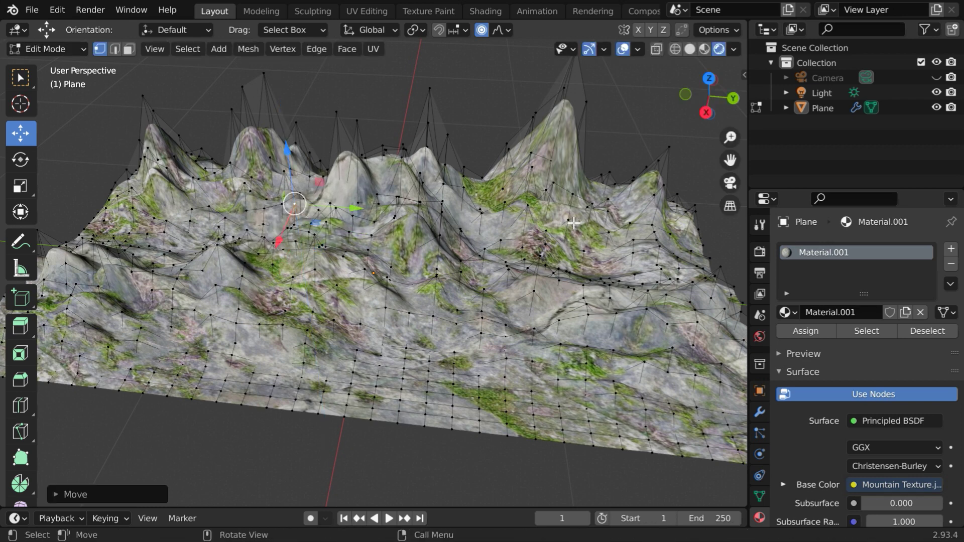
Switch the reshaped terrain plane from Edit Mode back to Object Mode.
{"action": "left_click", "coordinate": [58, 50]}
{"action": "left_click", "coordinate": [57, 65]}
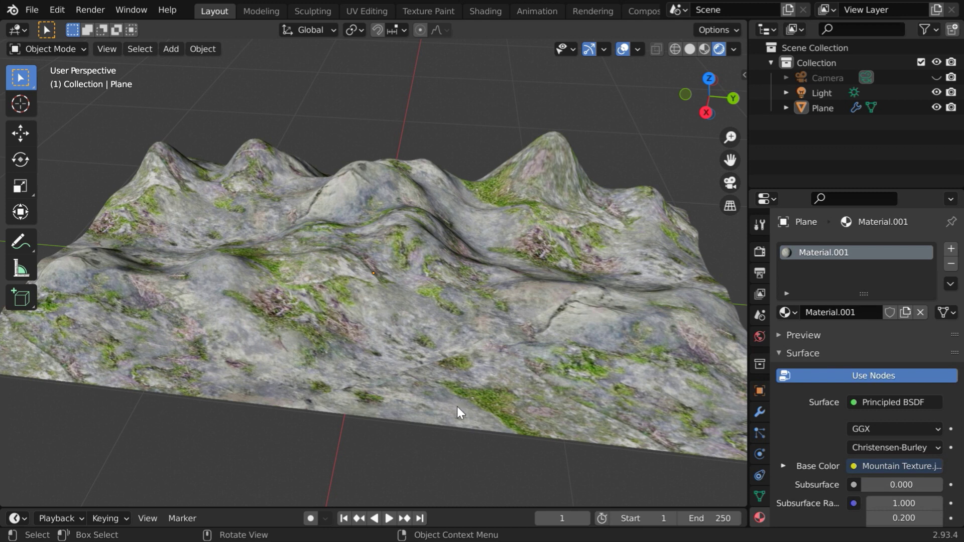